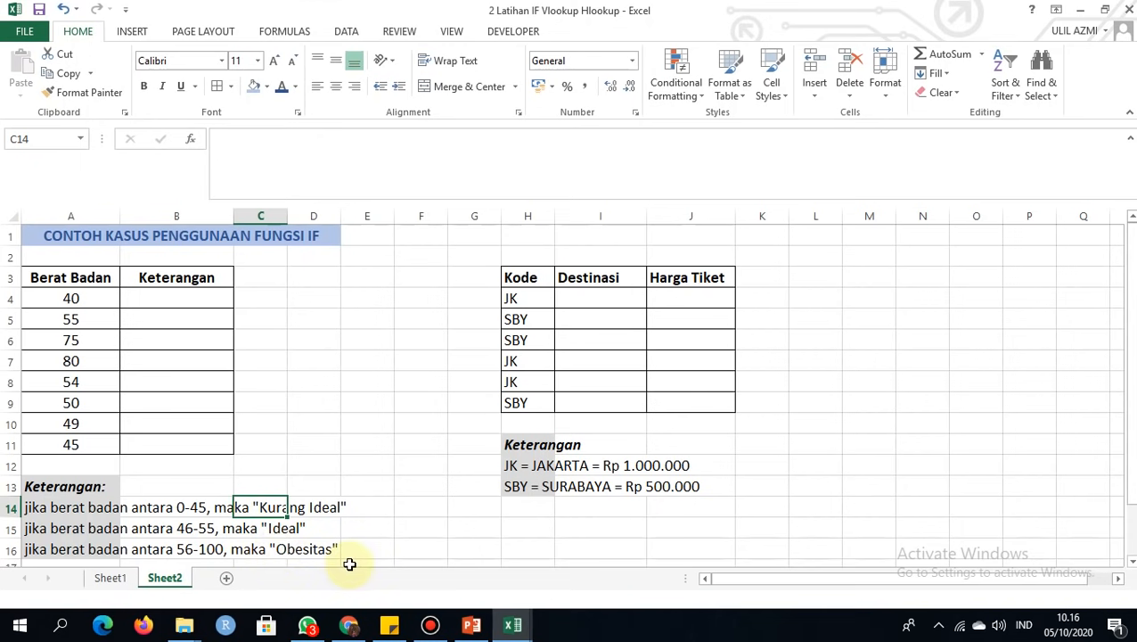
- Start an IF formula in B4 that tests whether the weight in A4 is less than 46
{"action": "left_click", "coordinate": [178, 296]}
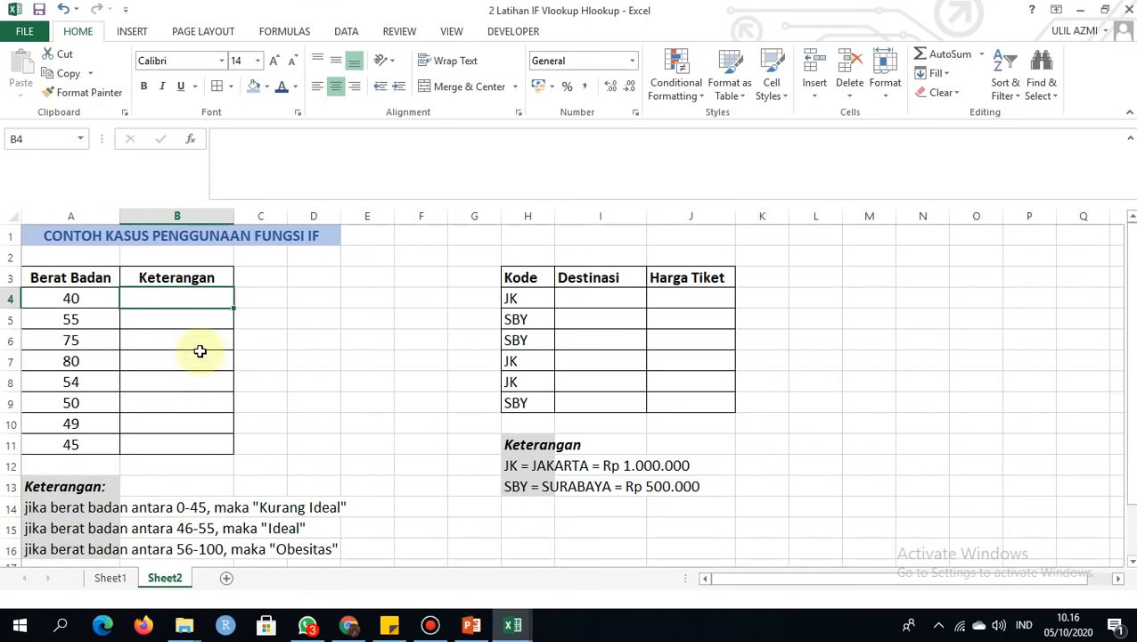
{"action": "double_click", "coordinate": [177, 300]}
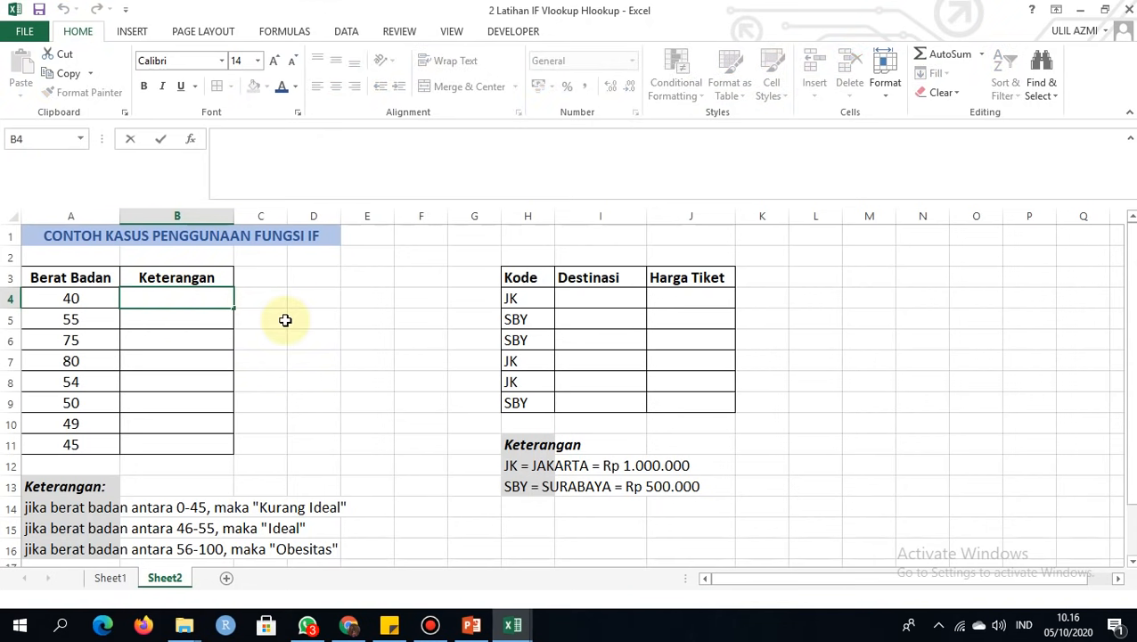
{"action": "type", "text": "=IF("}
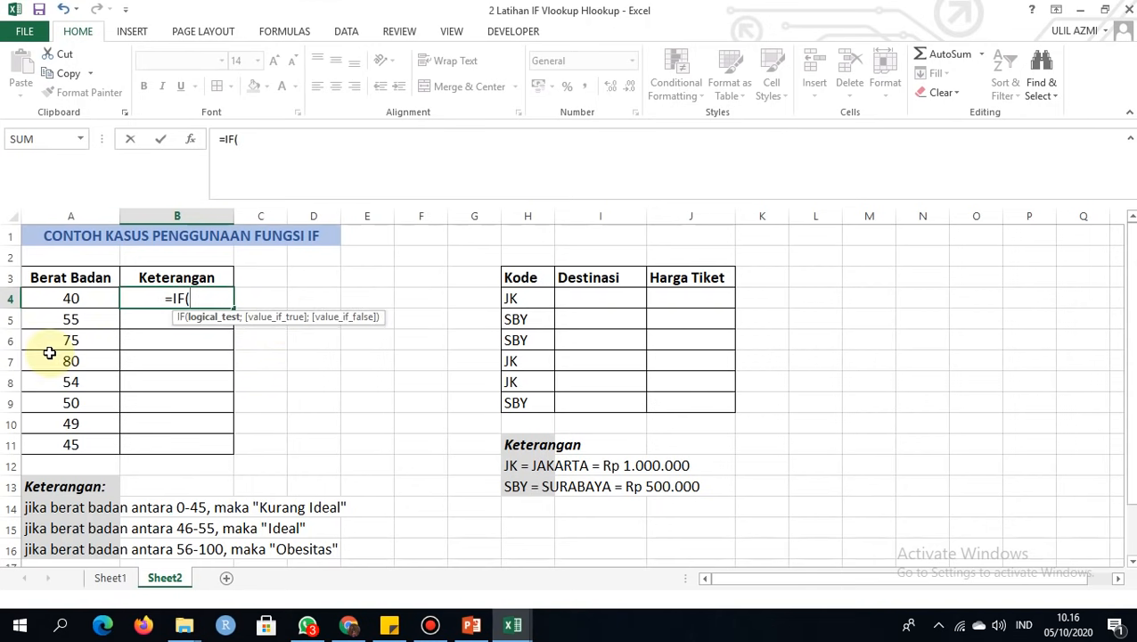
{"action": "left_click", "coordinate": [70, 297]}
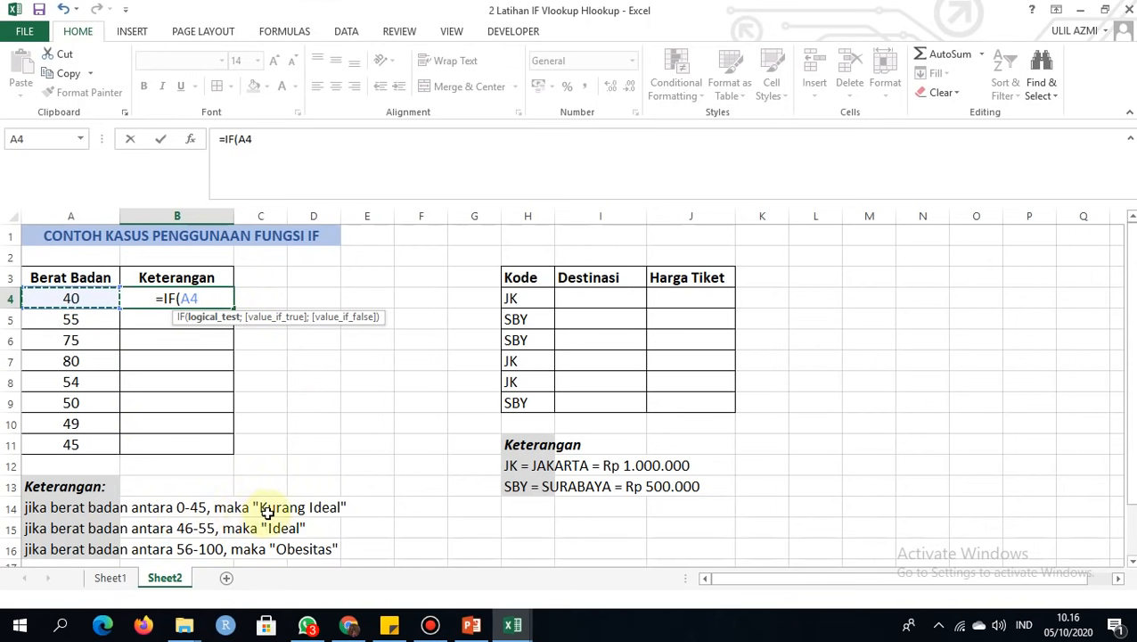
{"action": "type", "text": "<"}
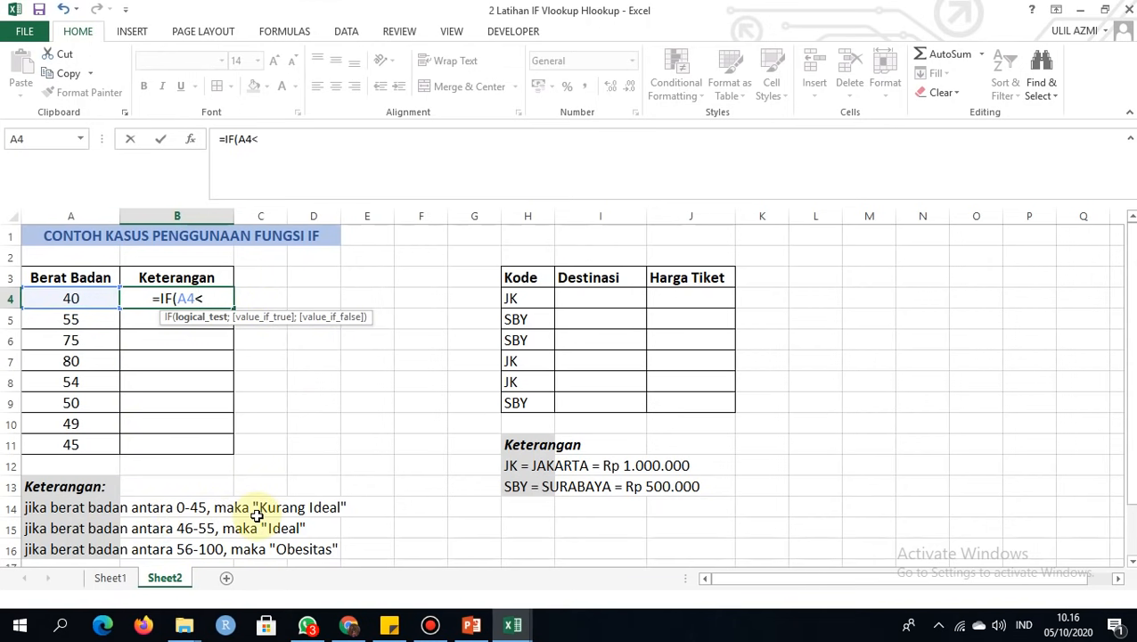
{"action": "type", "text": "45"}
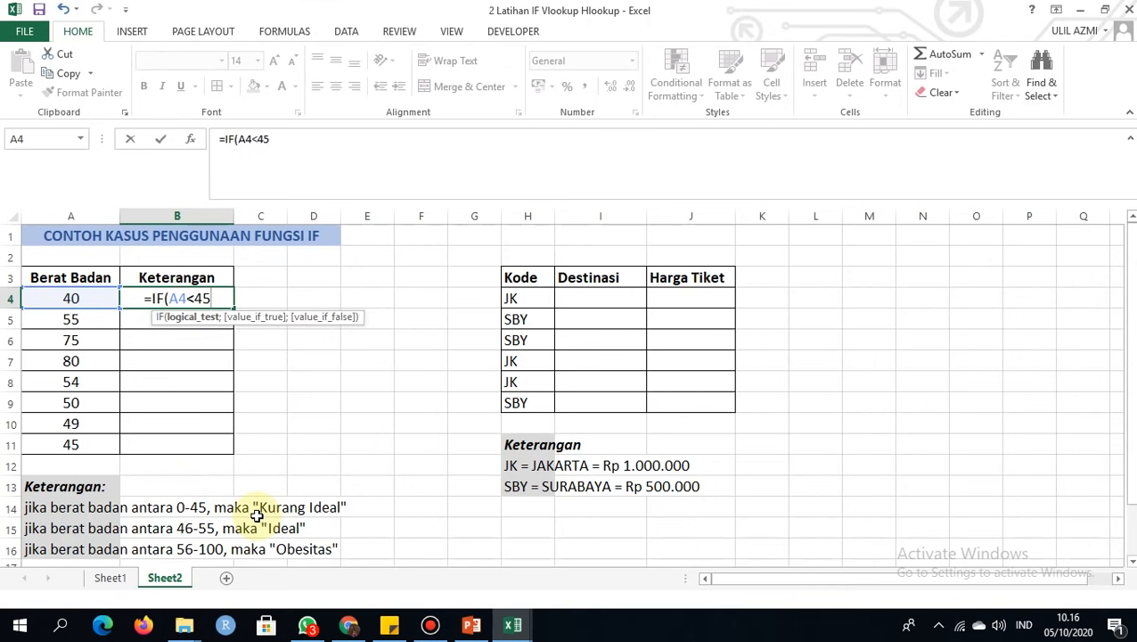
{"action": "key", "text": "BackSpace"}
{"action": "key", "text": "BackSpace"}
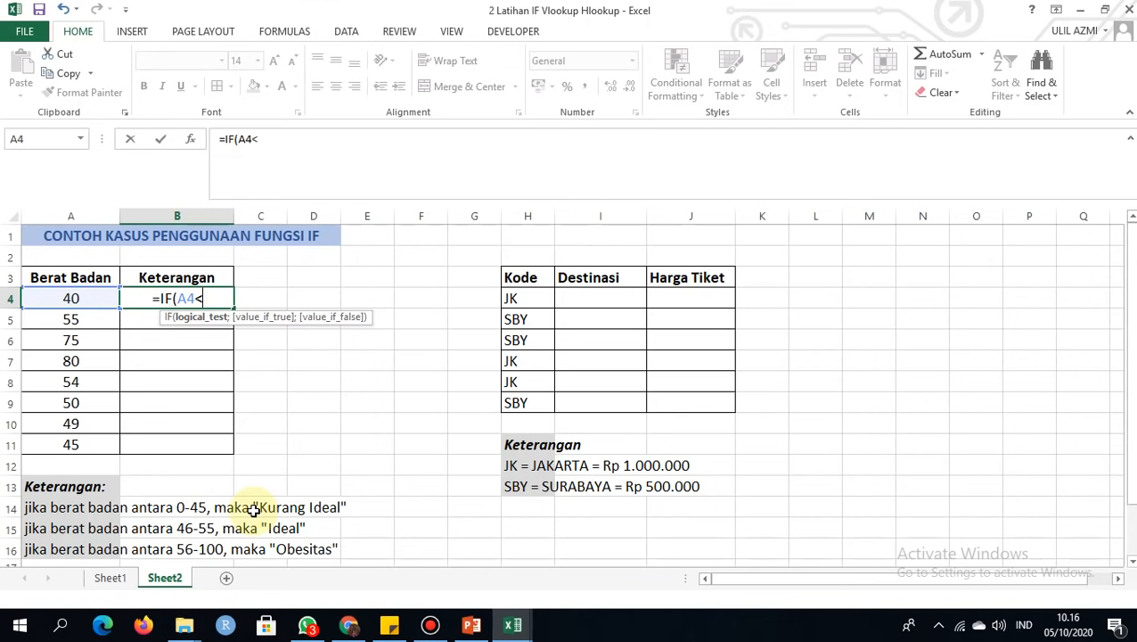
{"action": "type", "text": "46"}
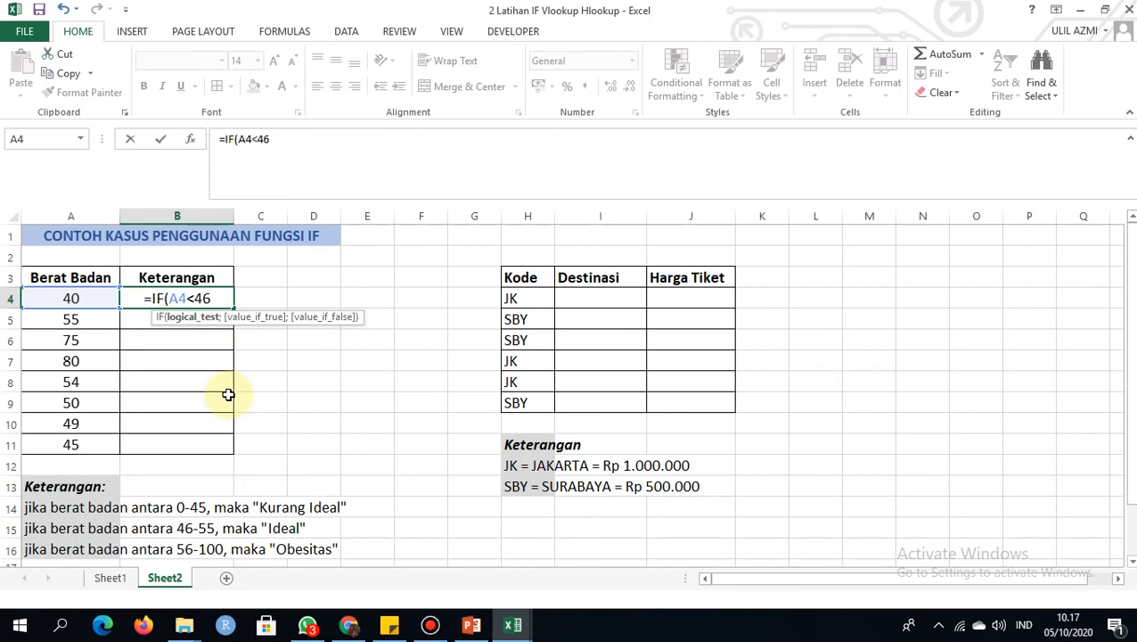
- Add "Kurang Idel" as the value if true of the IF formula in B4
{"action": "type", "text": ";"}
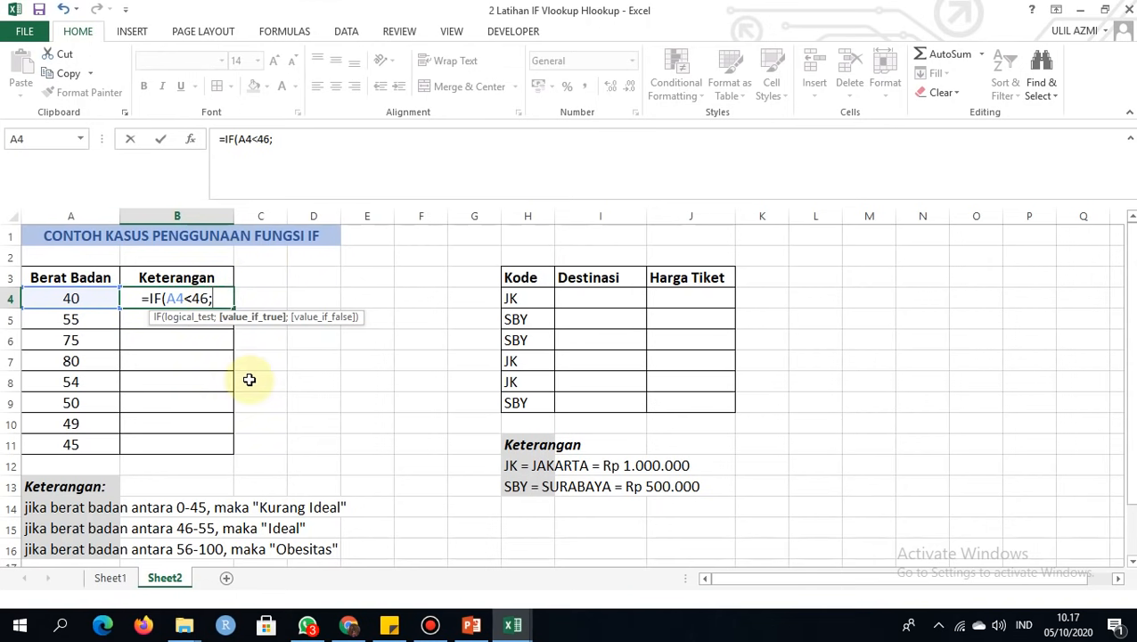
{"action": "type", "text": "\""}
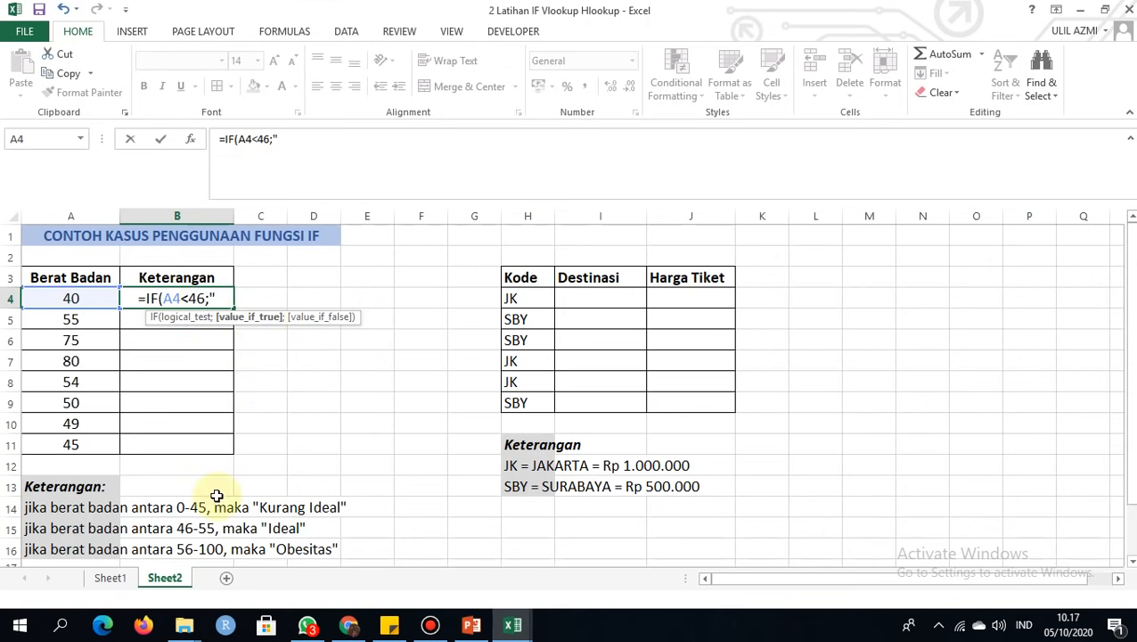
{"action": "type", "text": "Kurang Idel"}
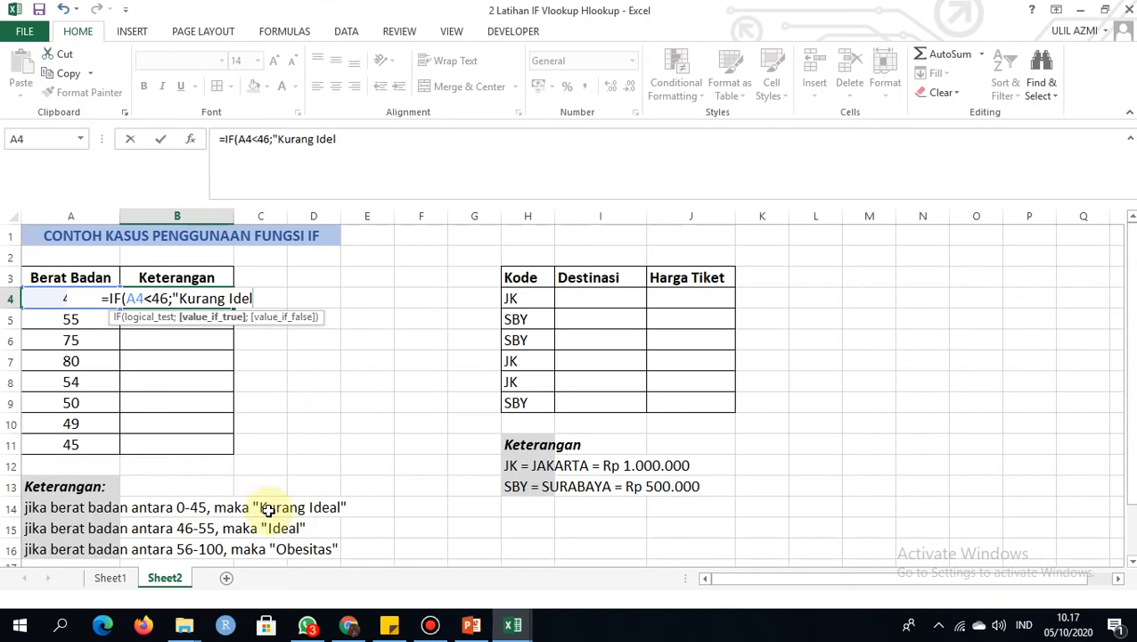
{"action": "type", "text": "\""}
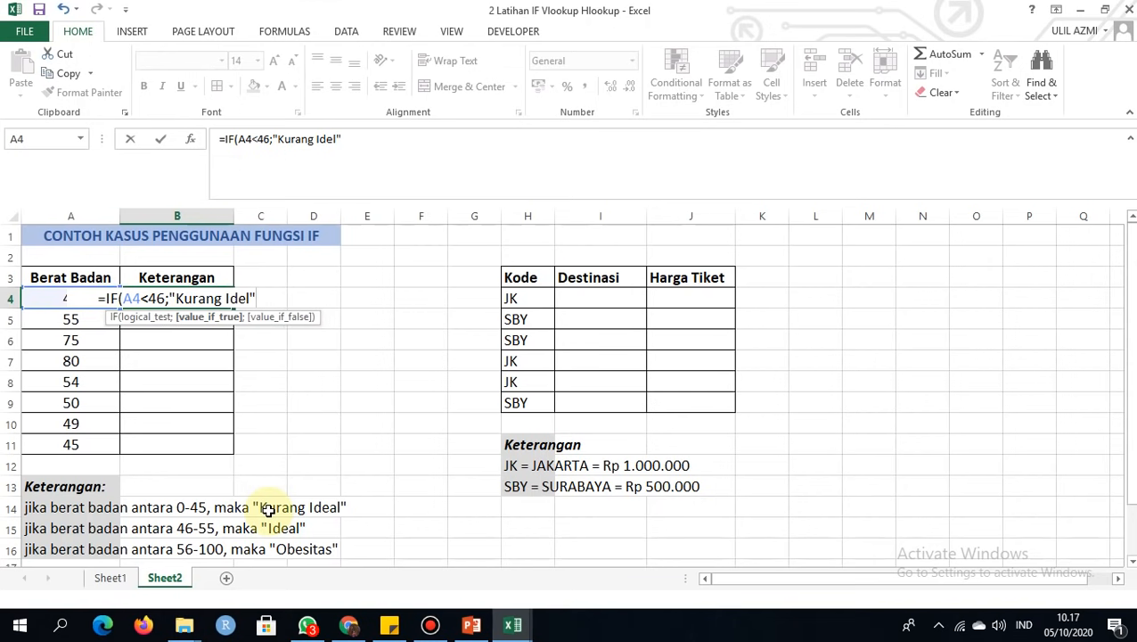
{"action": "type", "text": ";"}
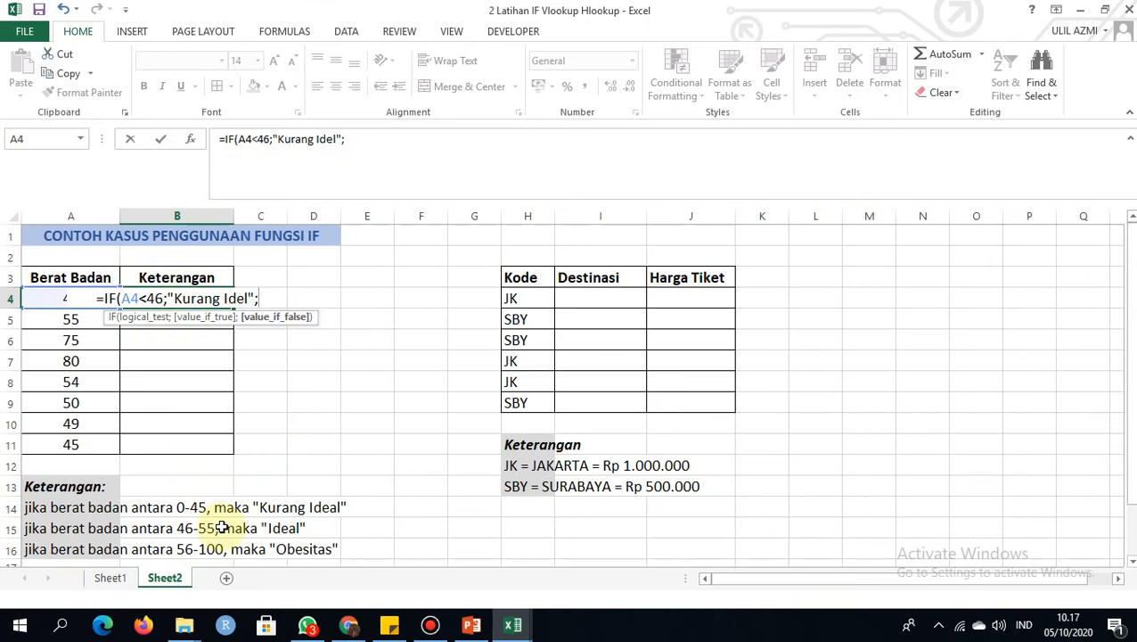
- Nest a second IF as the value if false, testing A4<56 and returning "Ideal" when true
{"action": "type", "text": "IF("}
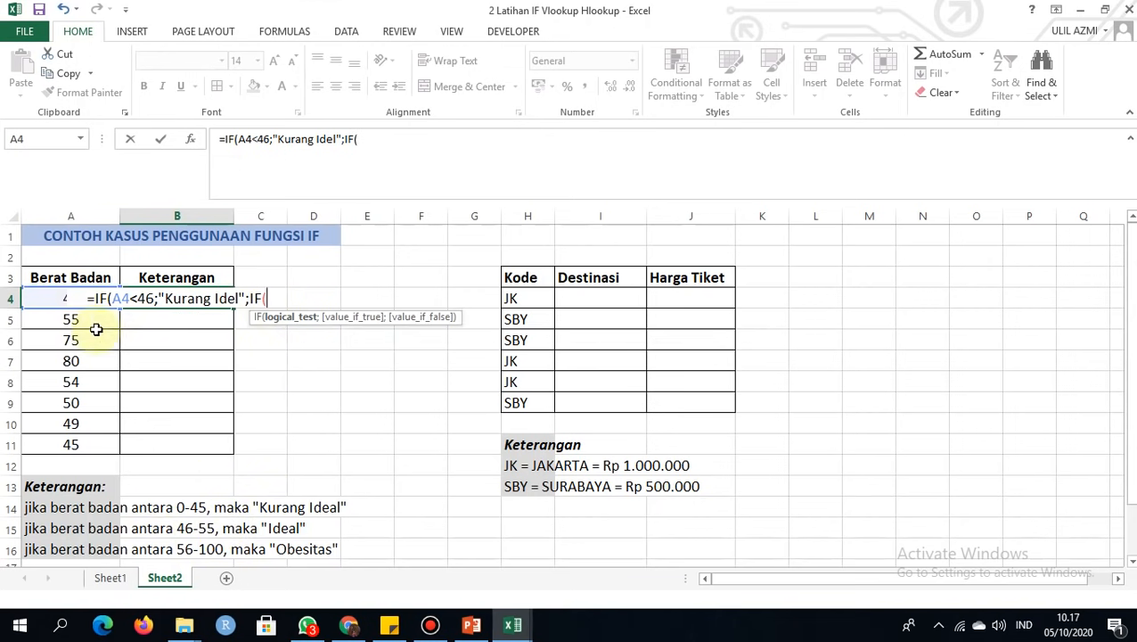
{"action": "left_click", "coordinate": [42, 300]}
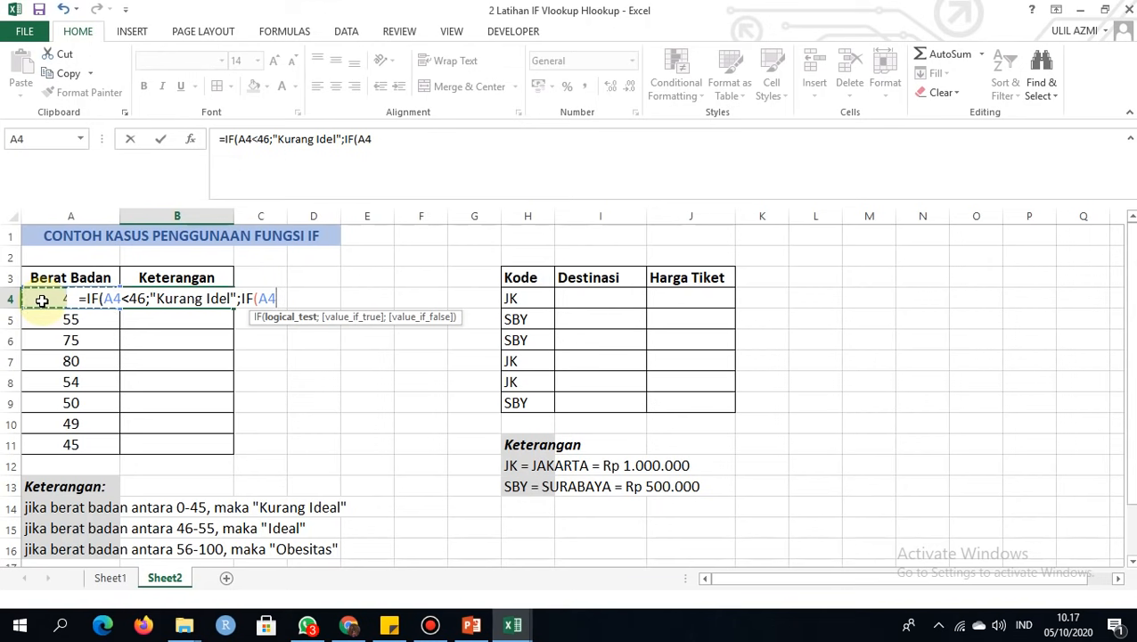
{"action": "type", "text": "<"}
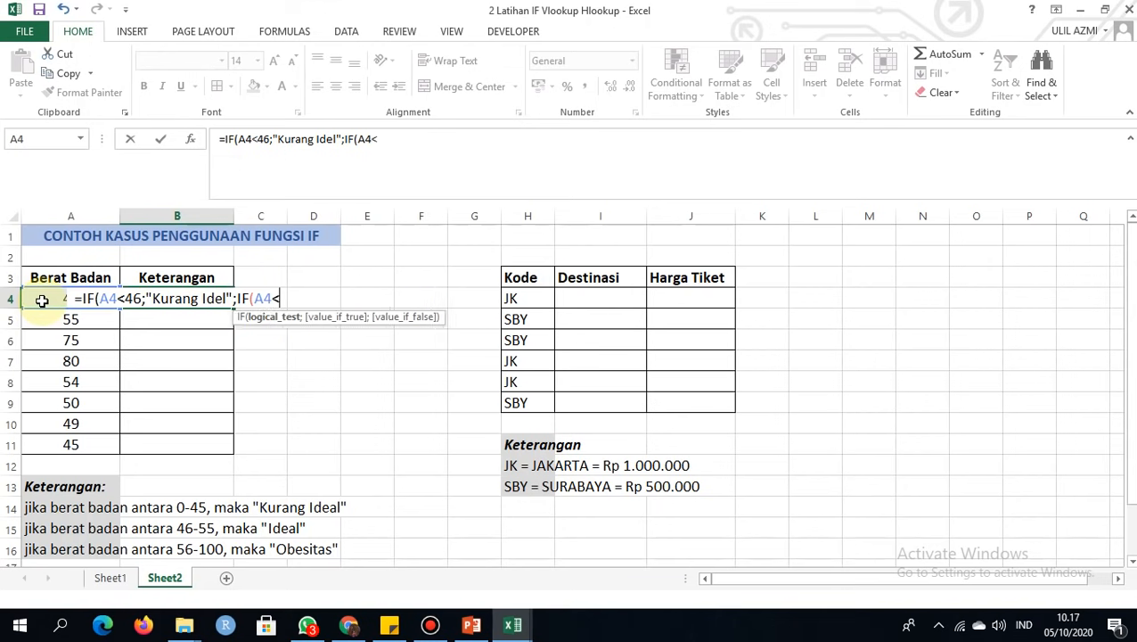
{"action": "type", "text": "56"}
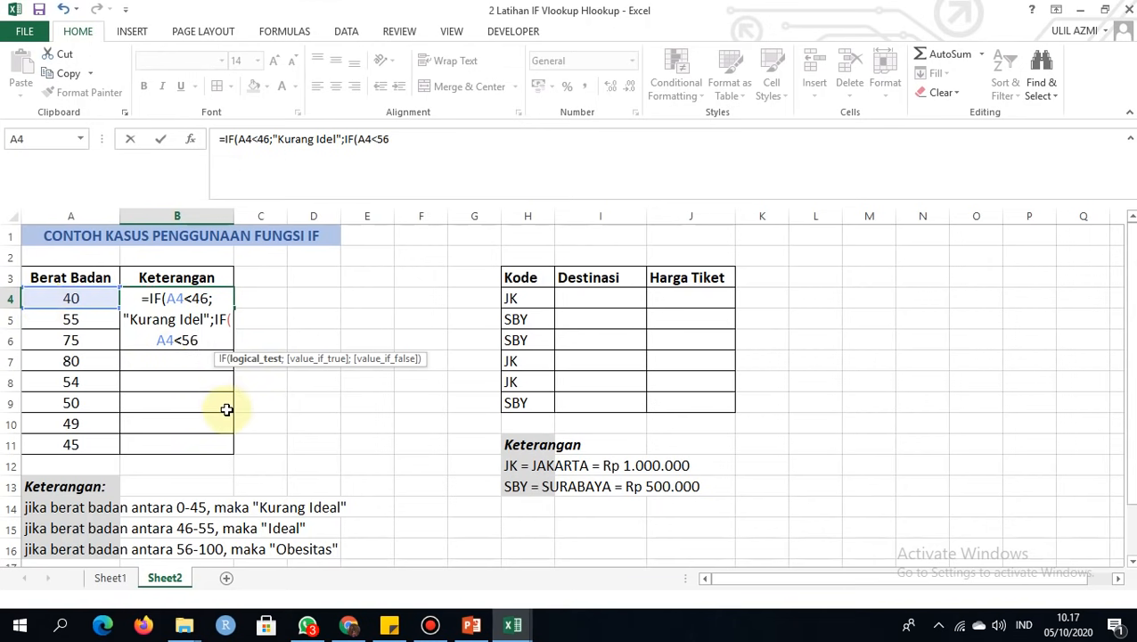
{"action": "type", "text": ";\""}
{"action": "type", "text": "Idela"}
{"action": "key", "text": "BackSpace"}
{"action": "key", "text": "BackSpace"}
{"action": "type", "text": "a"}
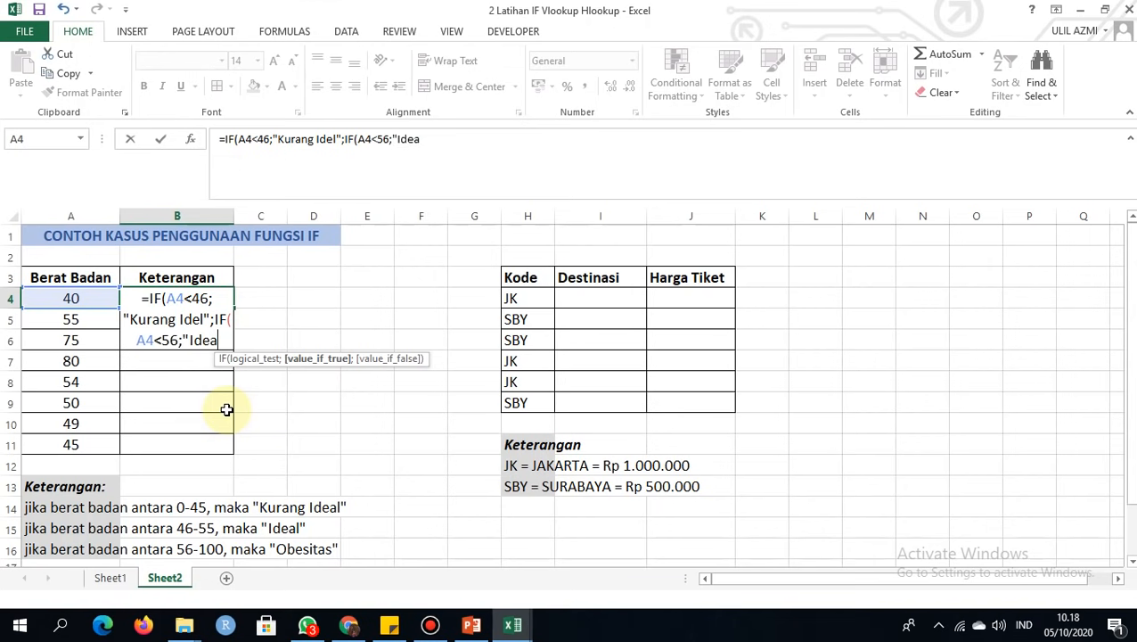
{"action": "type", "text": "l:"}
{"action": "key", "text": "BackSpace"}
{"action": "type", "text": "\""}
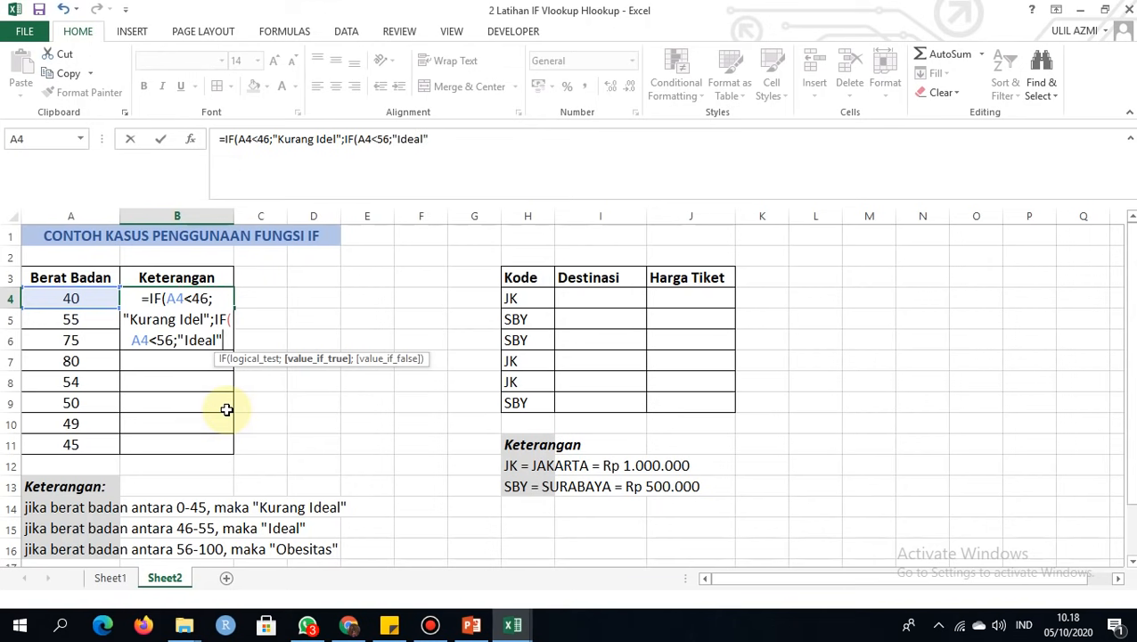
- Add "Obesitas" as the nested IF's value if false, close both functions and commit the formula in B4
{"action": "type", "text": ";\""}
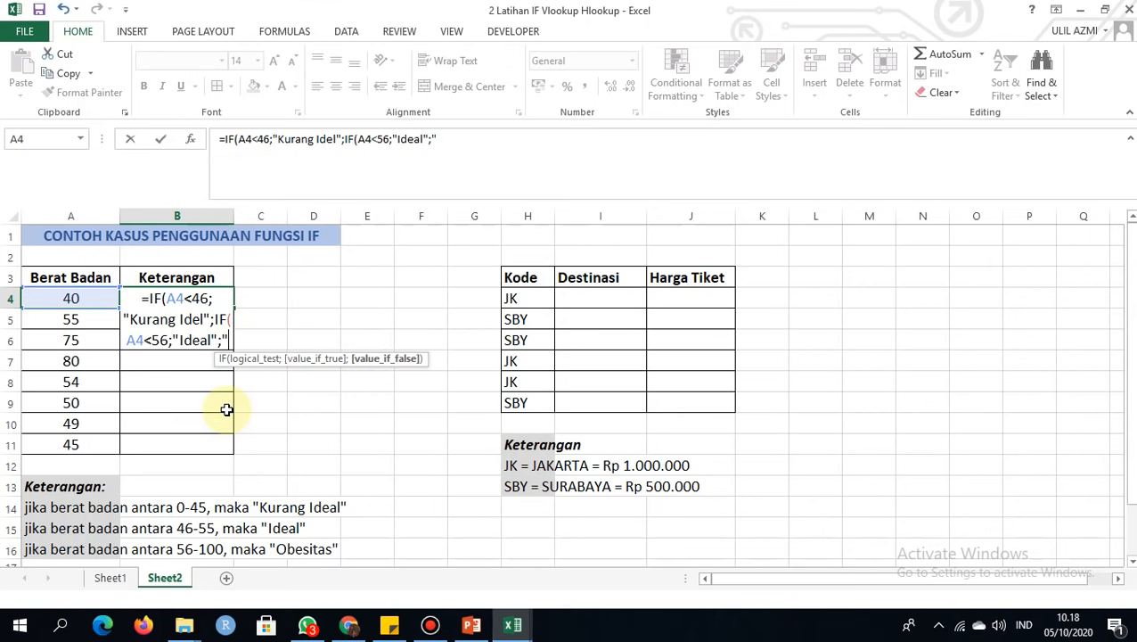
{"action": "type", "text": "Oe"}
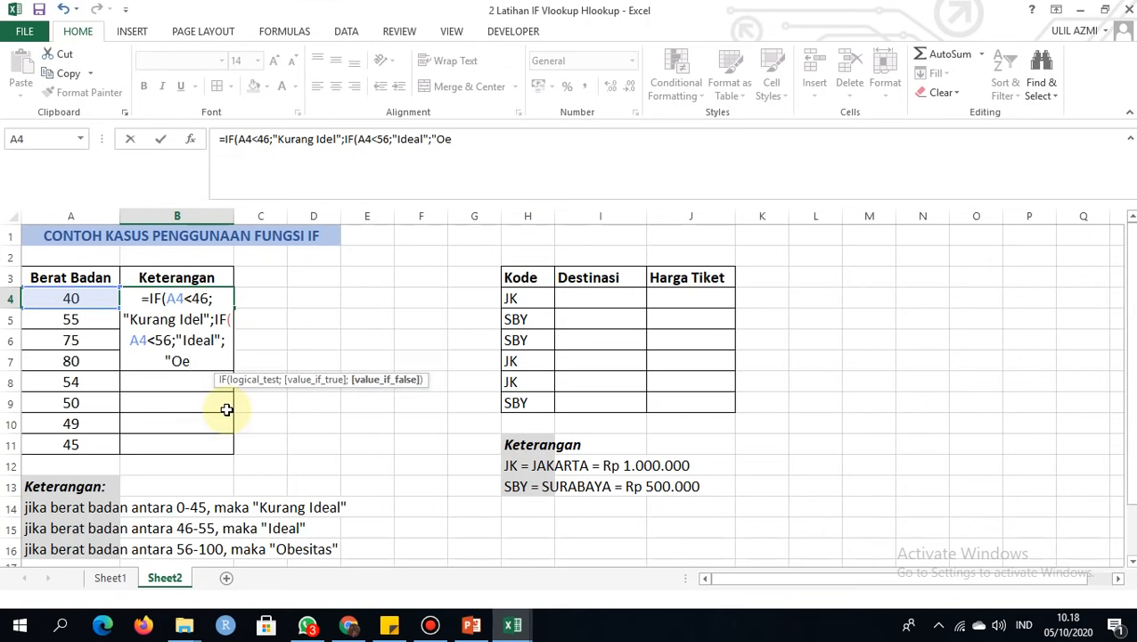
{"action": "key", "text": "BackSpace"}
{"action": "type", "text": "besitas\""}
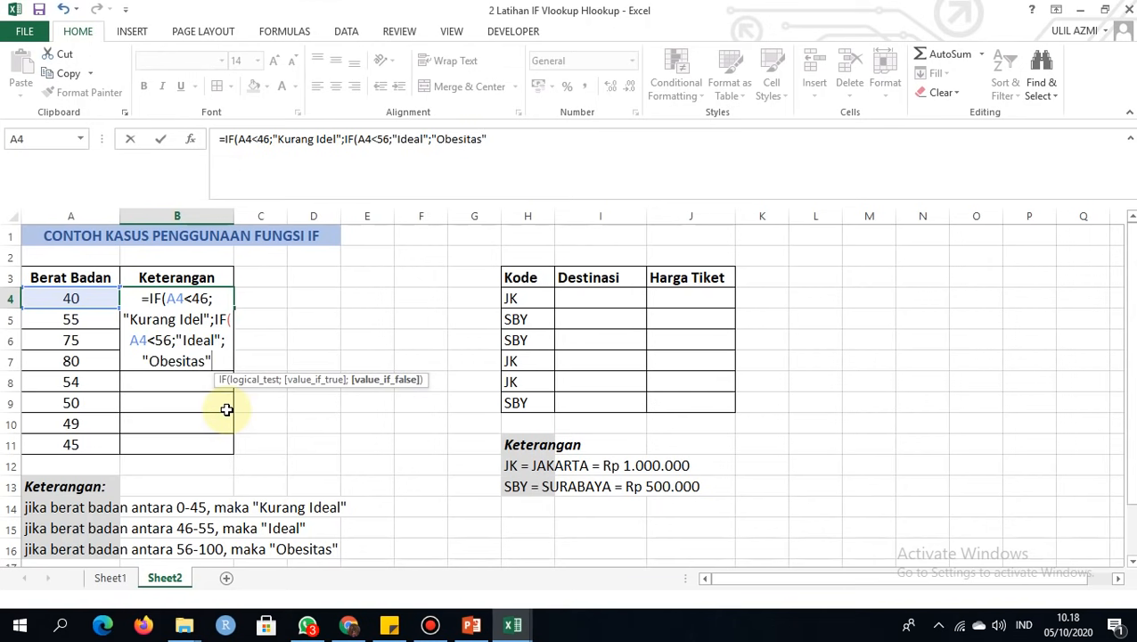
{"action": "type", "text": ")"}
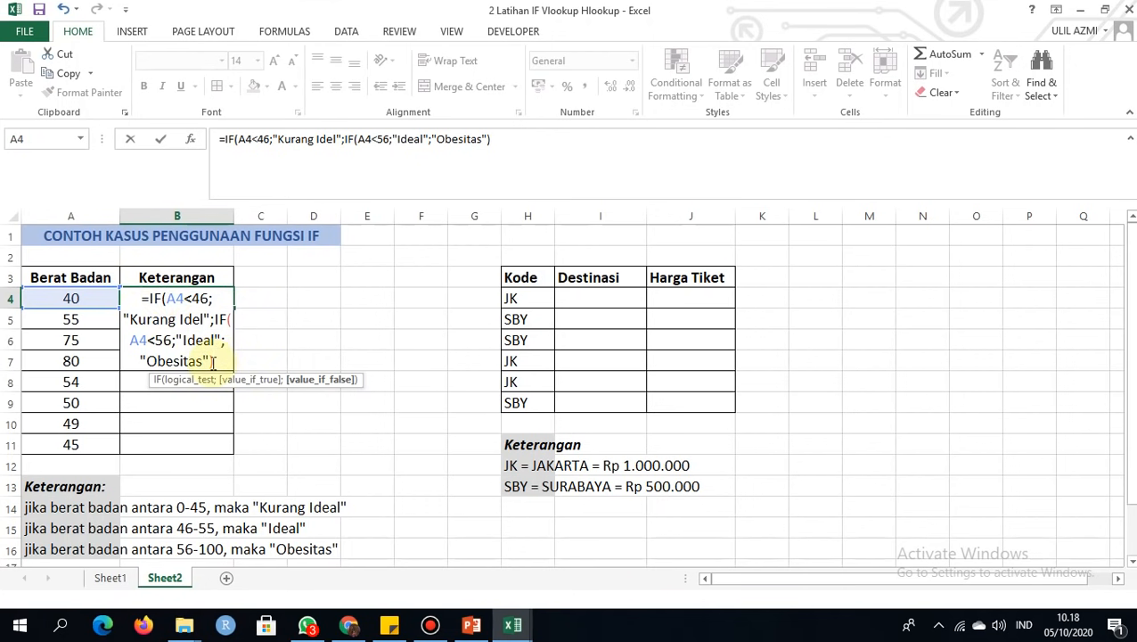
{"action": "type", "text": ")"}
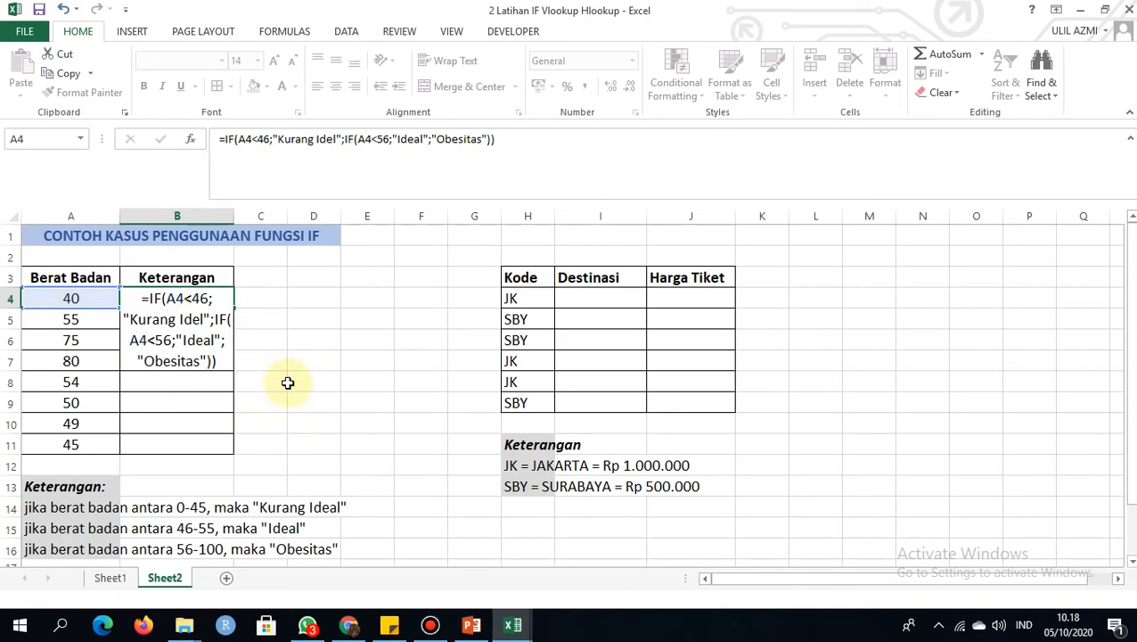
{"action": "key", "text": "Return"}
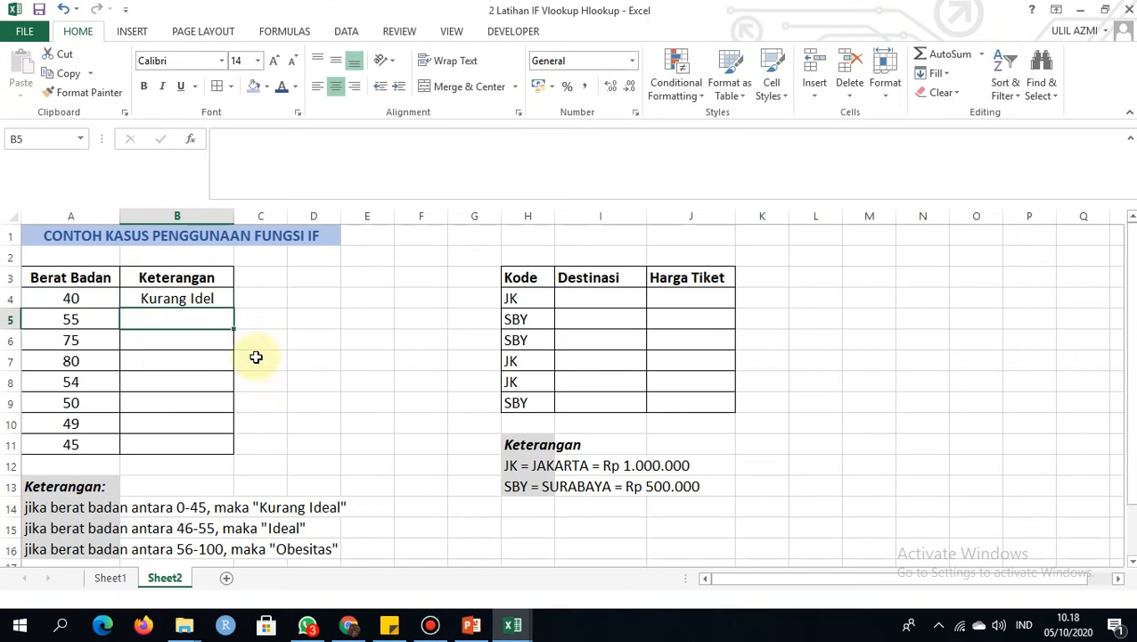
- Correct the first result text in the B4 formula to "Kurang Ideal"
{"action": "left_click", "coordinate": [163, 299]}
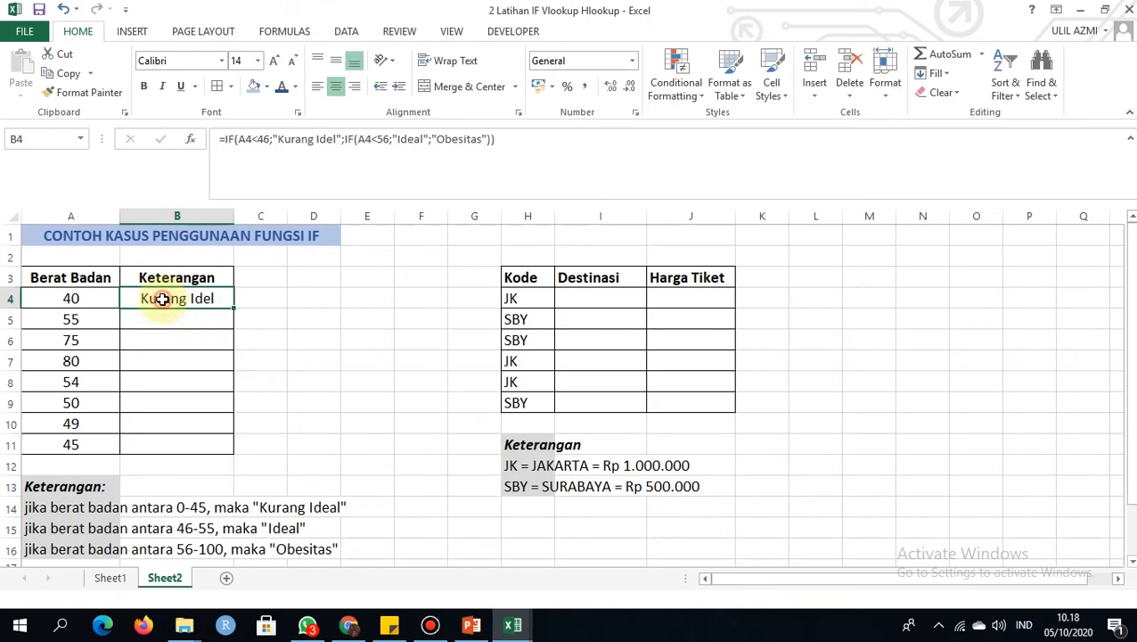
{"action": "left_click", "coordinate": [331, 140]}
{"action": "type", "text": "a"}
{"action": "key", "text": "Return"}
{"action": "double_click", "coordinate": [182, 299]}
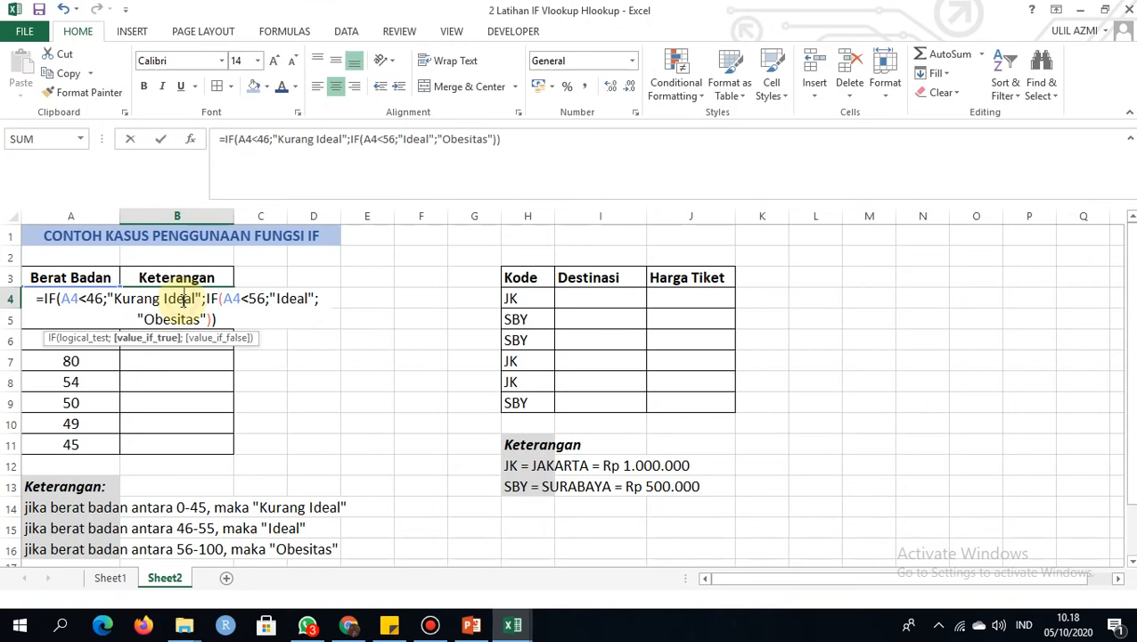
{"action": "key", "text": "Return"}
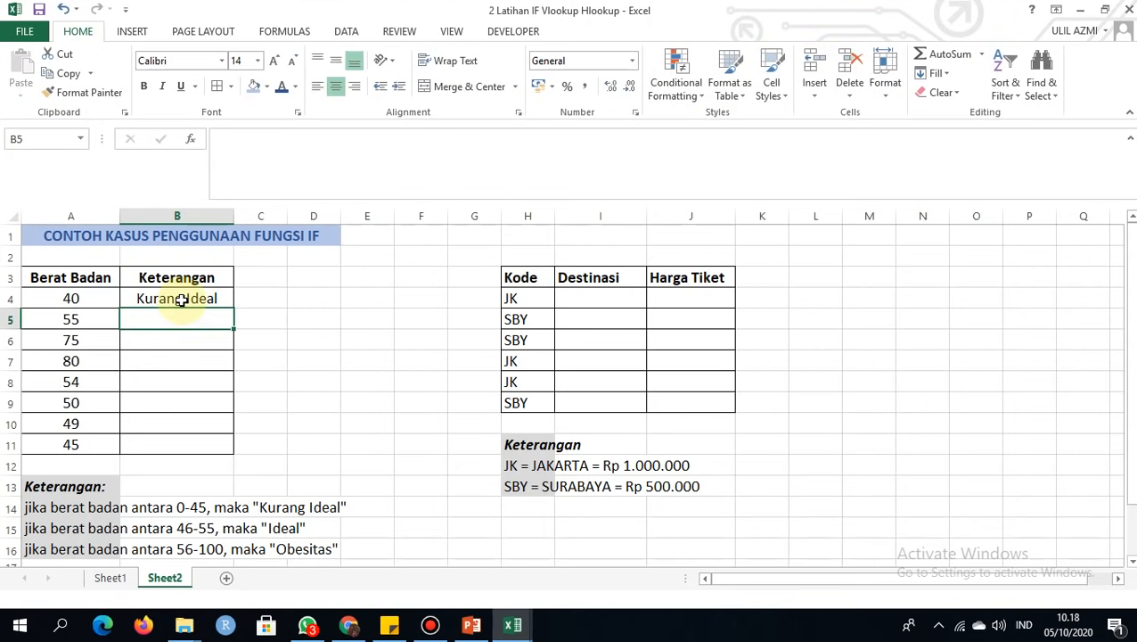
- Fill the B4 formula down through B11 and check the copied formulas in B5 and B11
{"action": "left_click", "coordinate": [181, 300]}
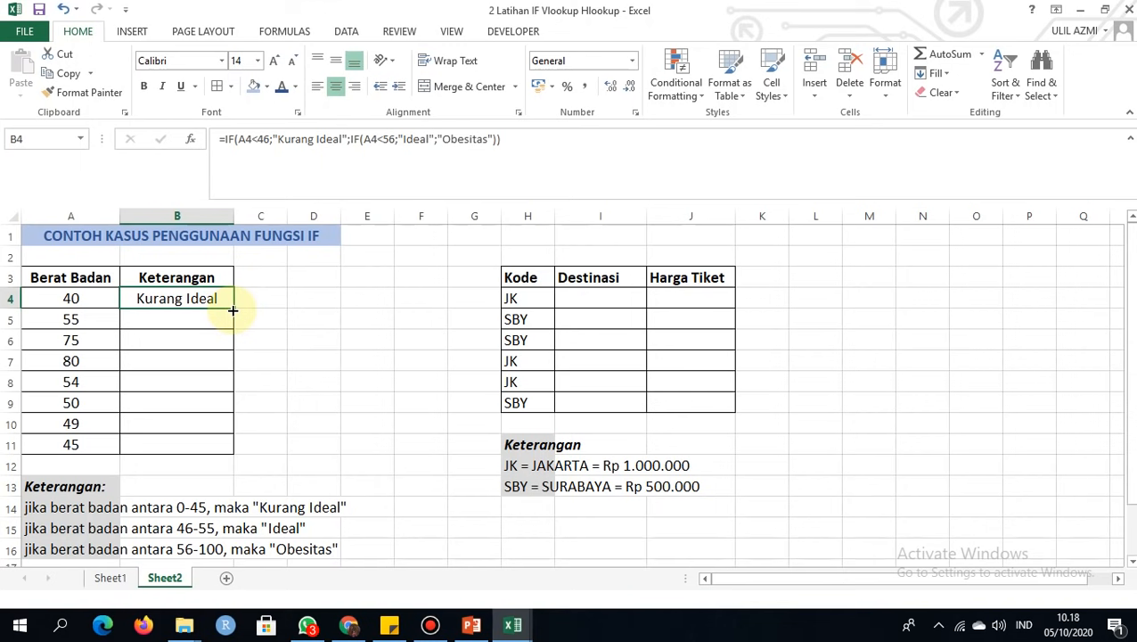
{"action": "left_click_drag", "start_coordinate": [234, 309], "coordinate": [233, 454]}
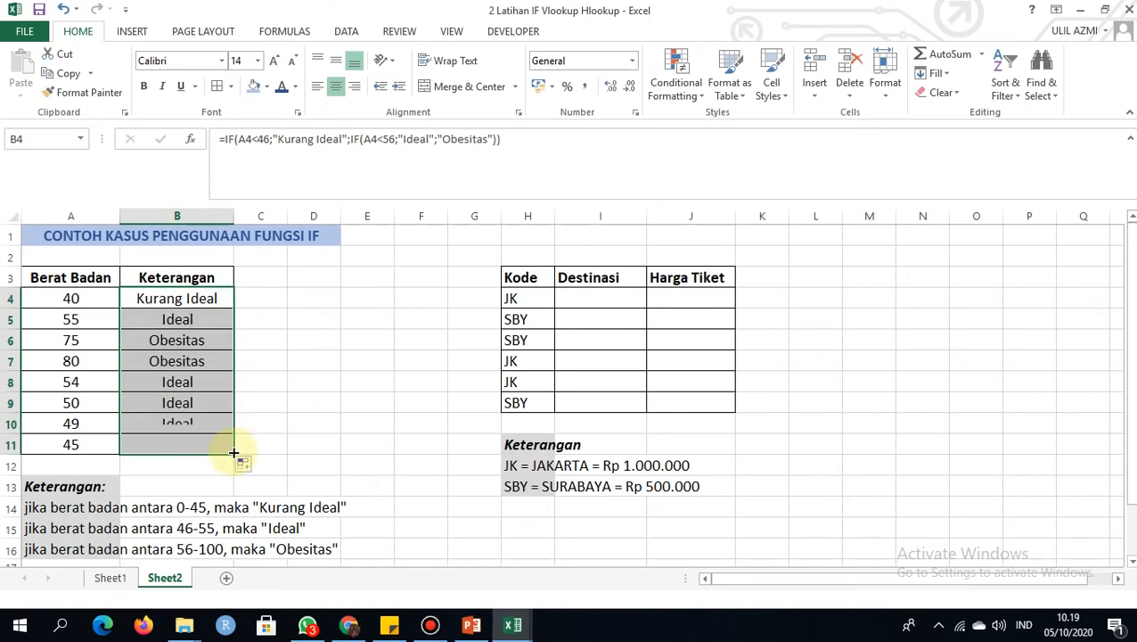
{"action": "left_click", "coordinate": [305, 335]}
{"action": "left_click", "coordinate": [194, 321]}
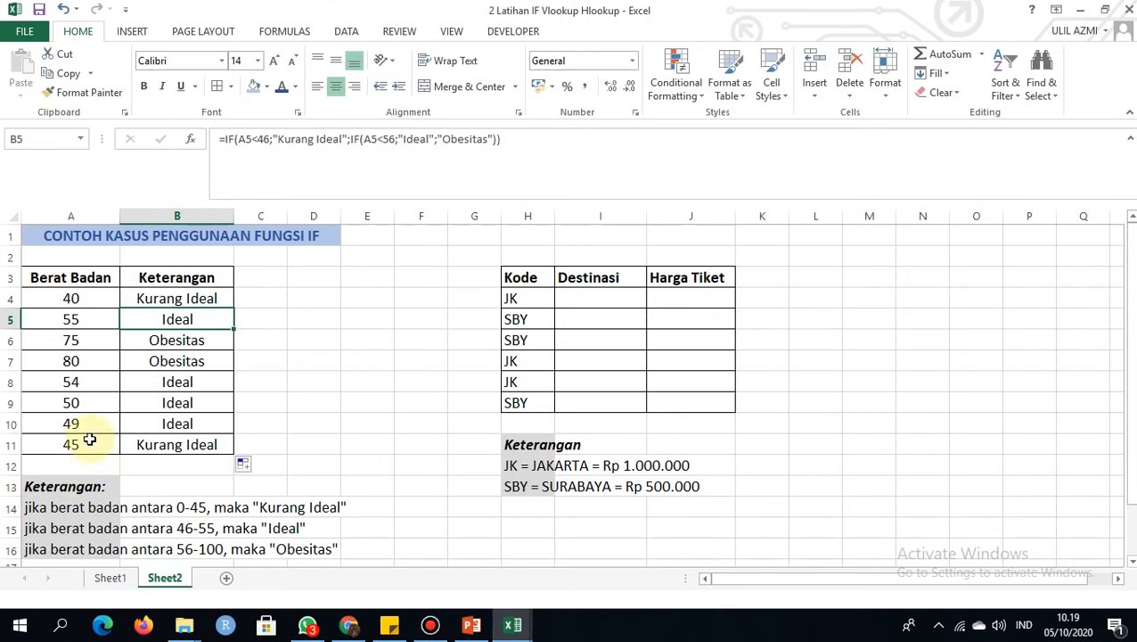
{"action": "left_click", "coordinate": [197, 444]}
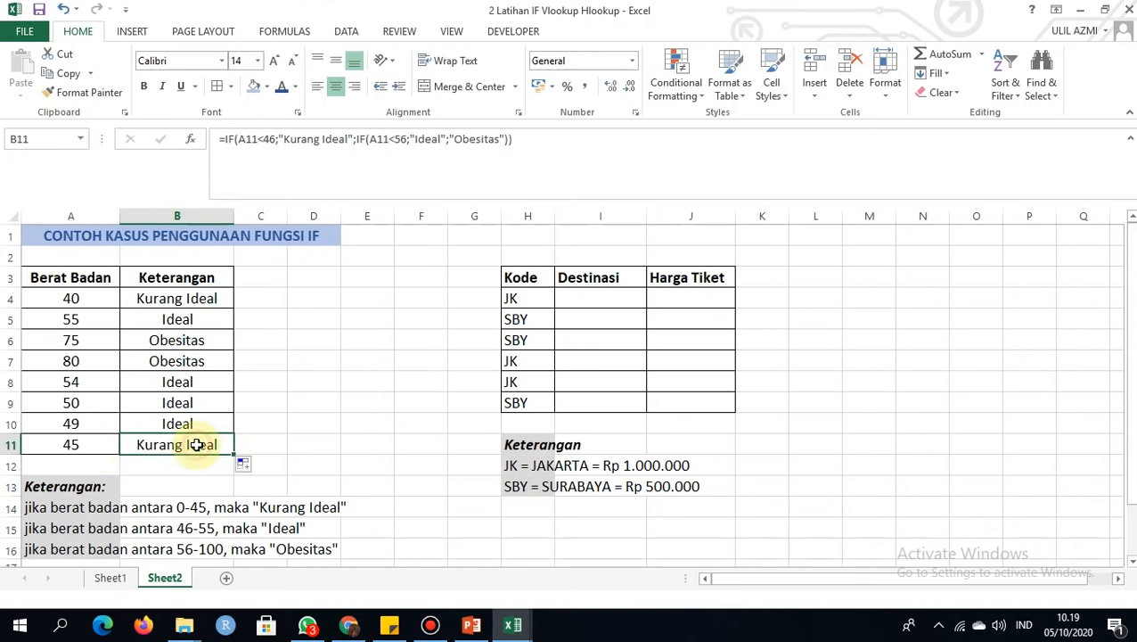
{"action": "left_click", "coordinate": [288, 360]}
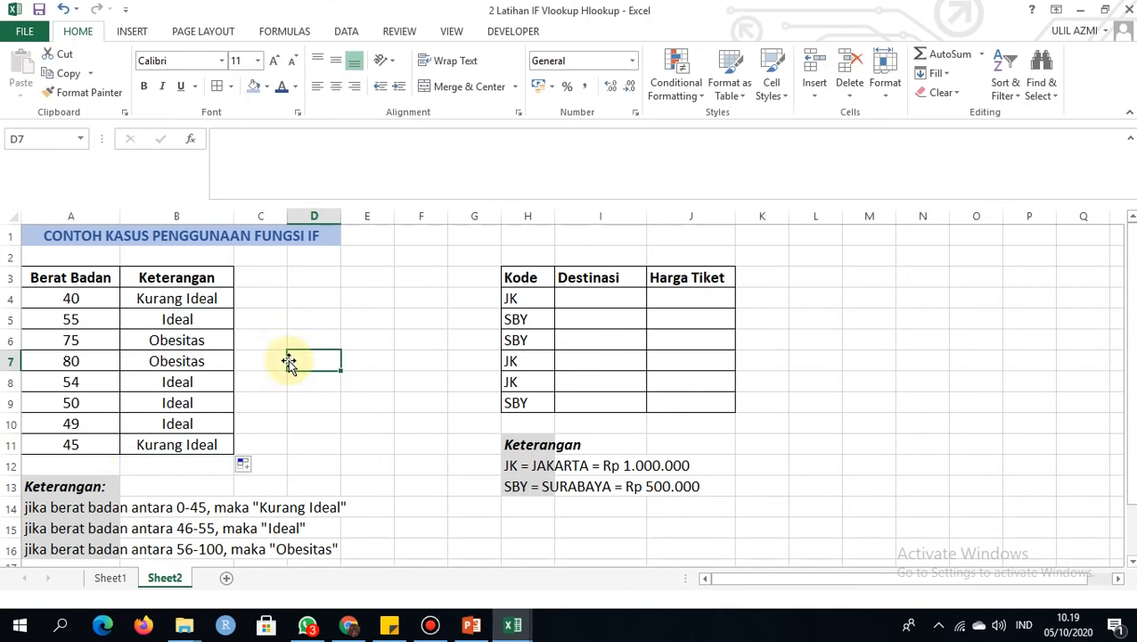
- Return to Sheet2 and begin a formula in the first Destinasi cell, I4
{"action": "left_click", "coordinate": [597, 298]}
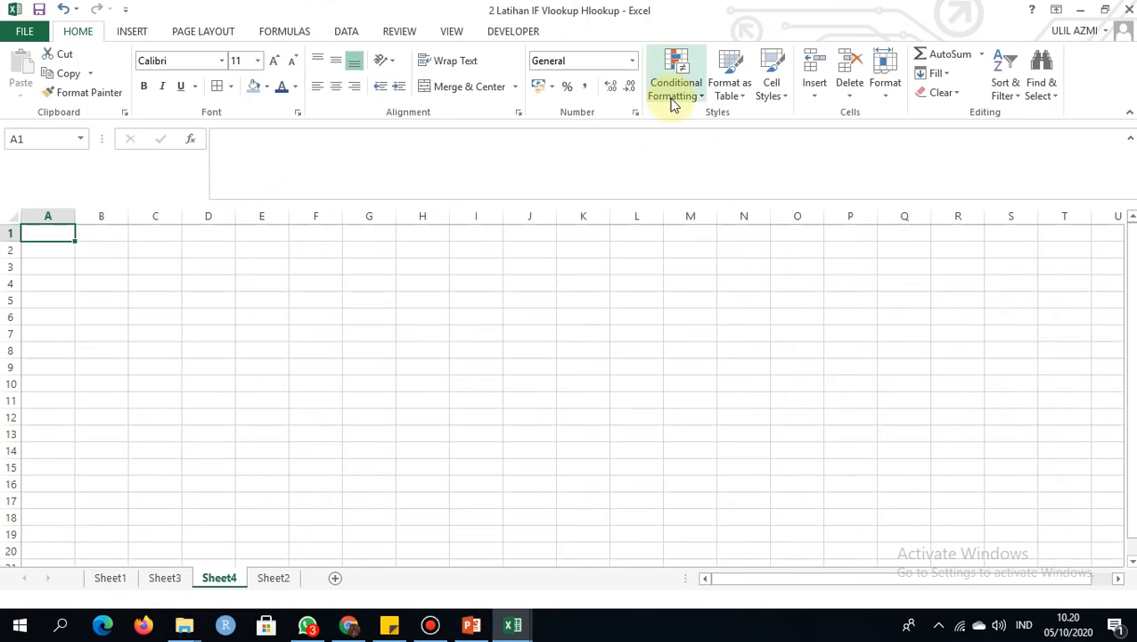
{"action": "left_click", "coordinate": [271, 581]}
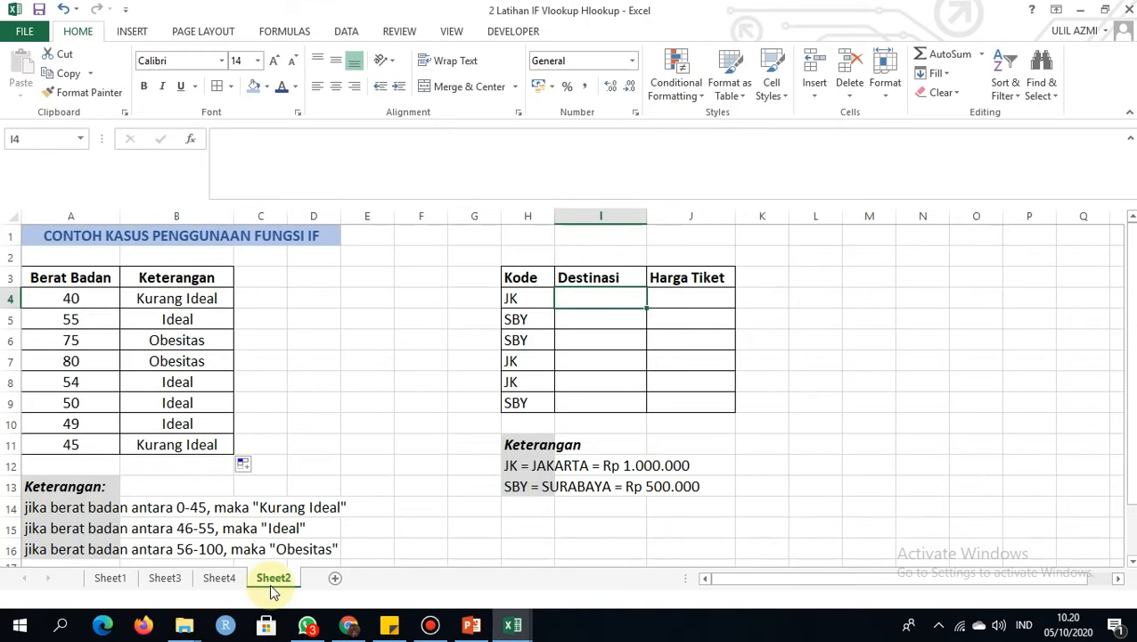
{"action": "double_click", "coordinate": [584, 297]}
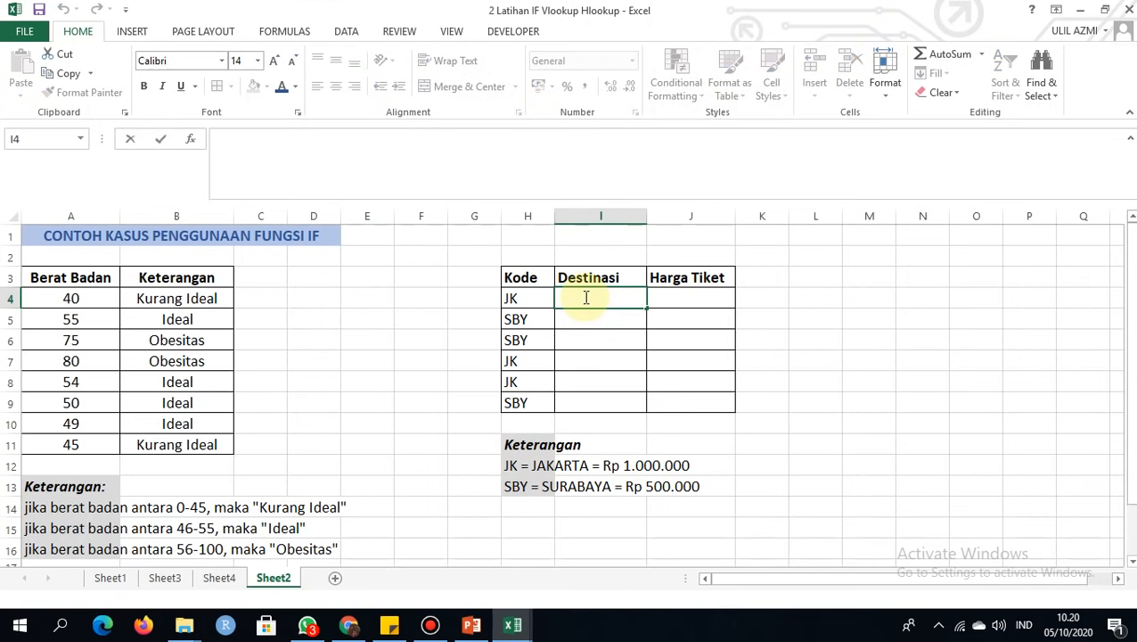
{"action": "type", "text": "="}
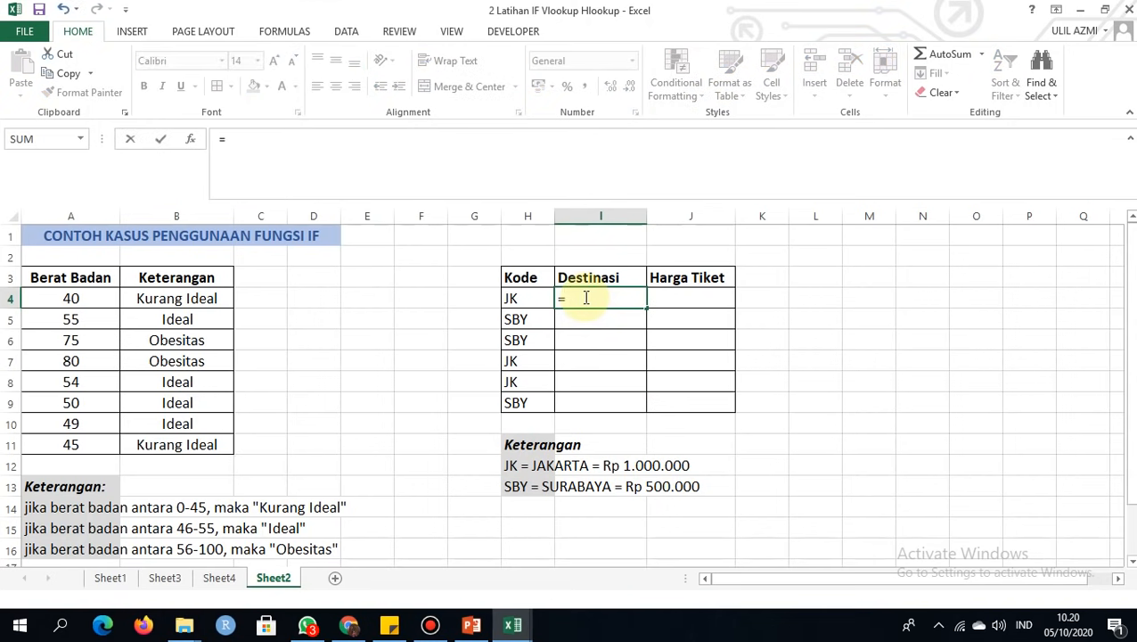
{"action": "left_click", "coordinate": [523, 298]}
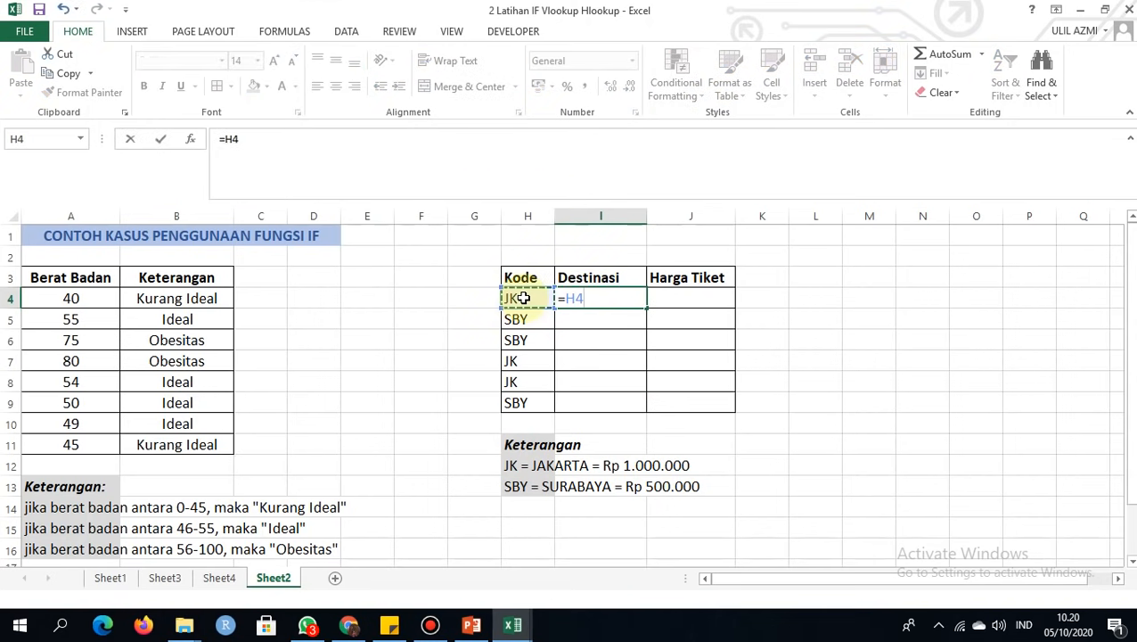
{"action": "type", "text": "="}
{"action": "key", "text": "BackSpace"}
{"action": "key", "text": "BackSpace"}
{"action": "key", "text": "BackSpace"}
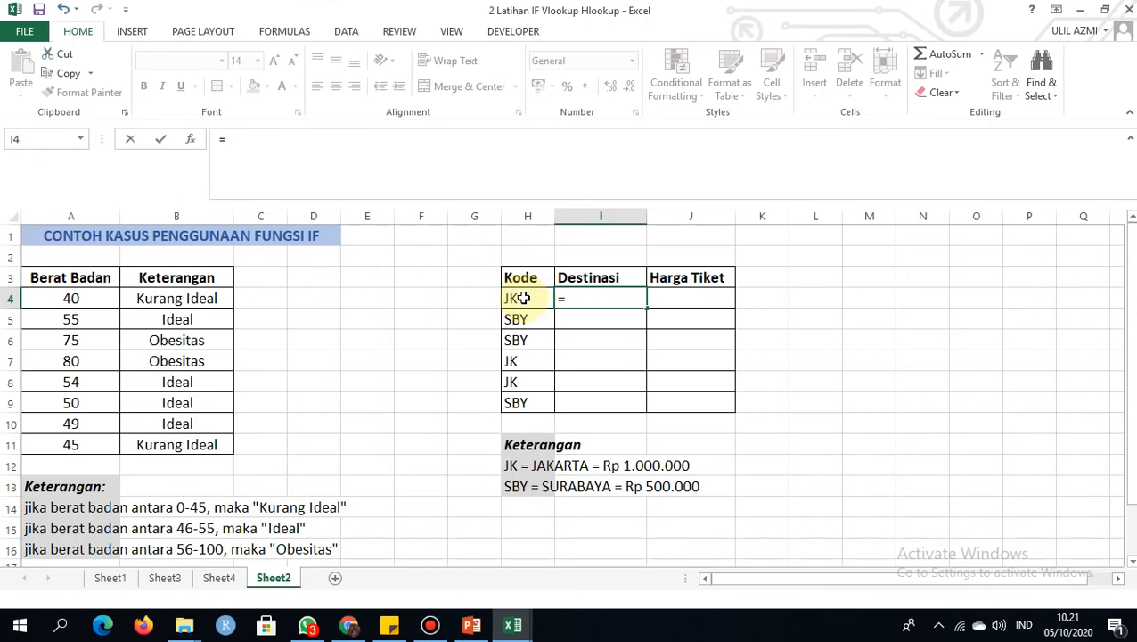
- Start an IF function in I4 with a logical test that compares code cell H4 for equality
{"action": "type", "text": "IF("}
{"action": "left_click", "coordinate": [523, 299]}
{"action": "type", "text": "="}
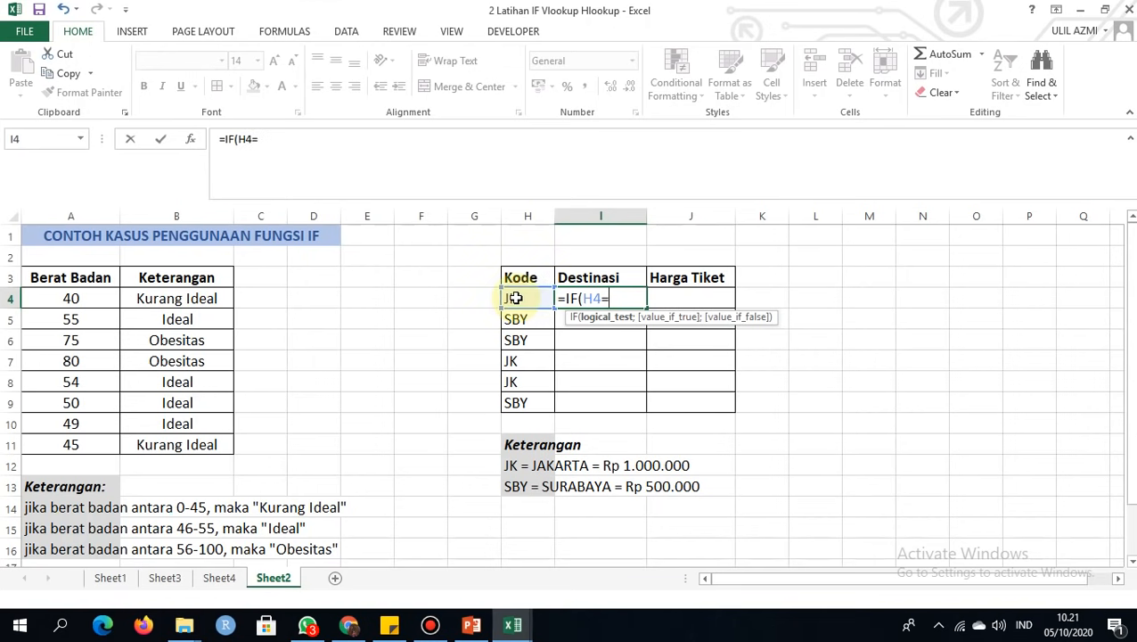
{"action": "type", "text": "\"JK\""}
{"action": "key", "text": "BackSpace"}
{"action": "key", "text": "BackSpace"}
{"action": "key", "text": "BackSpace"}
{"action": "key", "text": "BackSpace"}
{"action": "type", "text": "JK"}
{"action": "key", "text": "BackSpace"}
{"action": "key", "text": "BackSpace"}
- Complete the I4 formula with "JK" as the tested code, "JAKARTA" if true and "SURABAYA" if false, and fill it down through I9
{"action": "type", "text": "\"JK\";"}
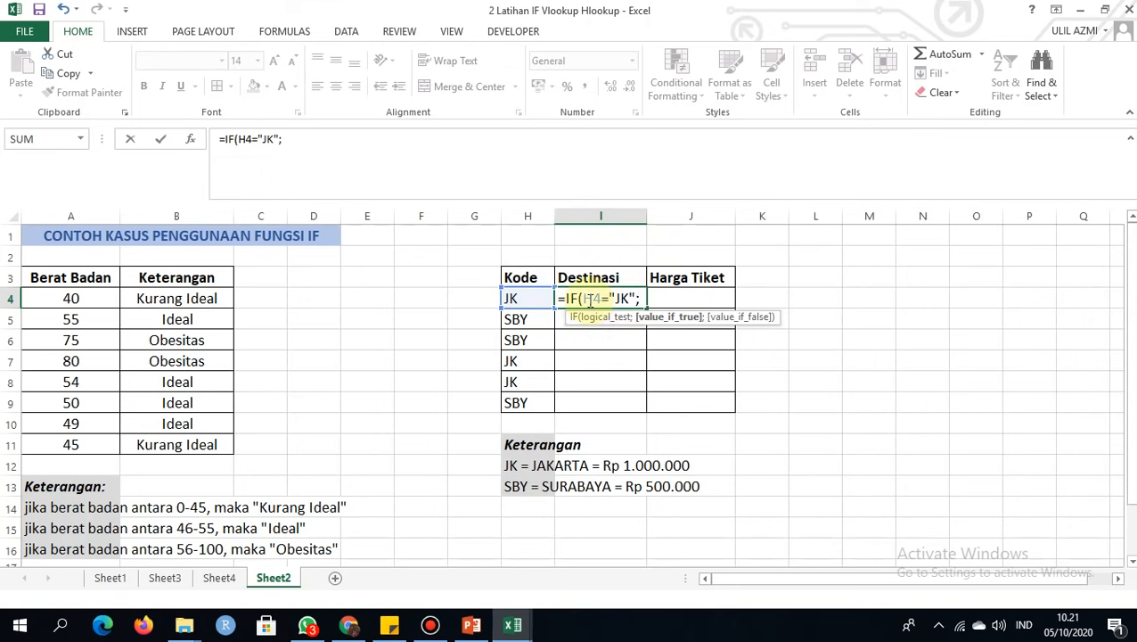
{"action": "type", "text": "\"JAKARTA\";"}
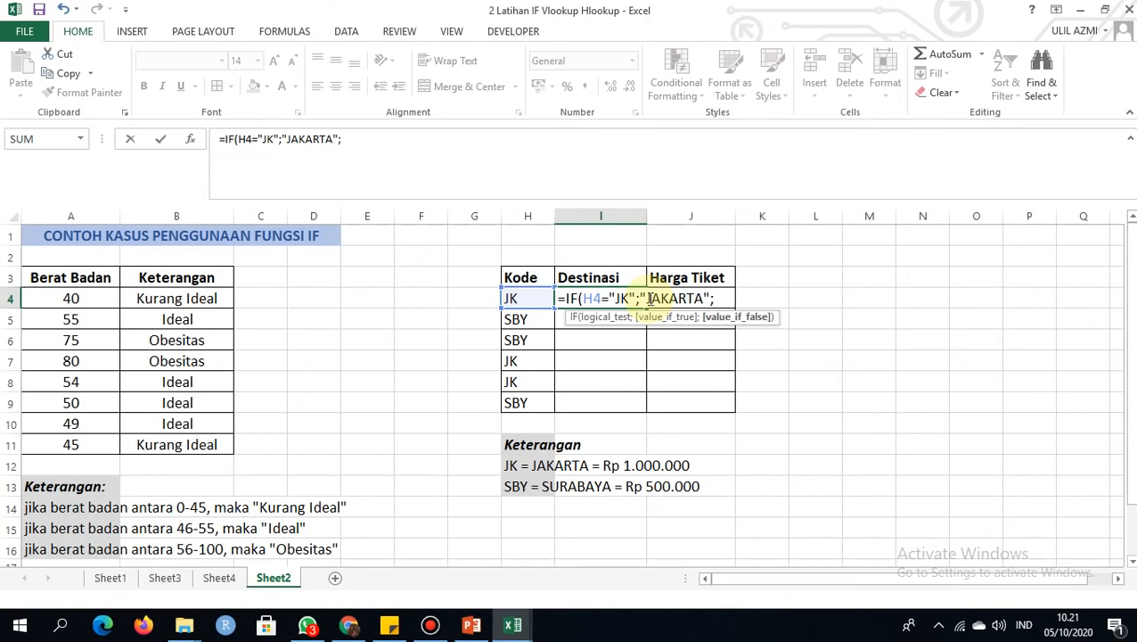
{"action": "type", "text": "\"SURABAYA\")"}
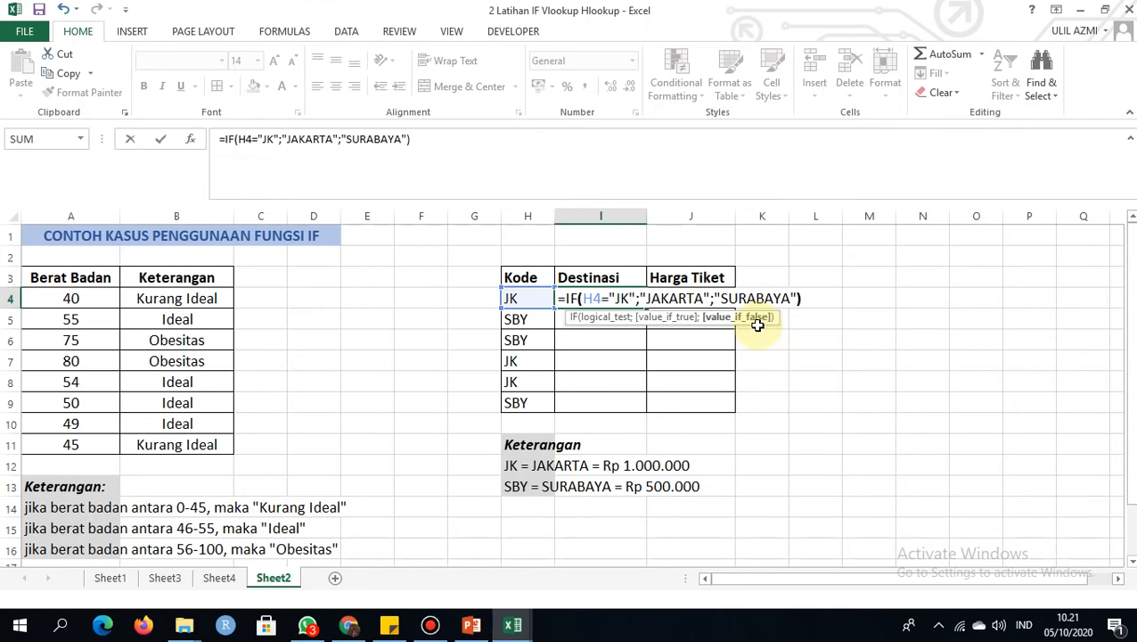
{"action": "key", "text": "Return"}
{"action": "left_click", "coordinate": [627, 298]}
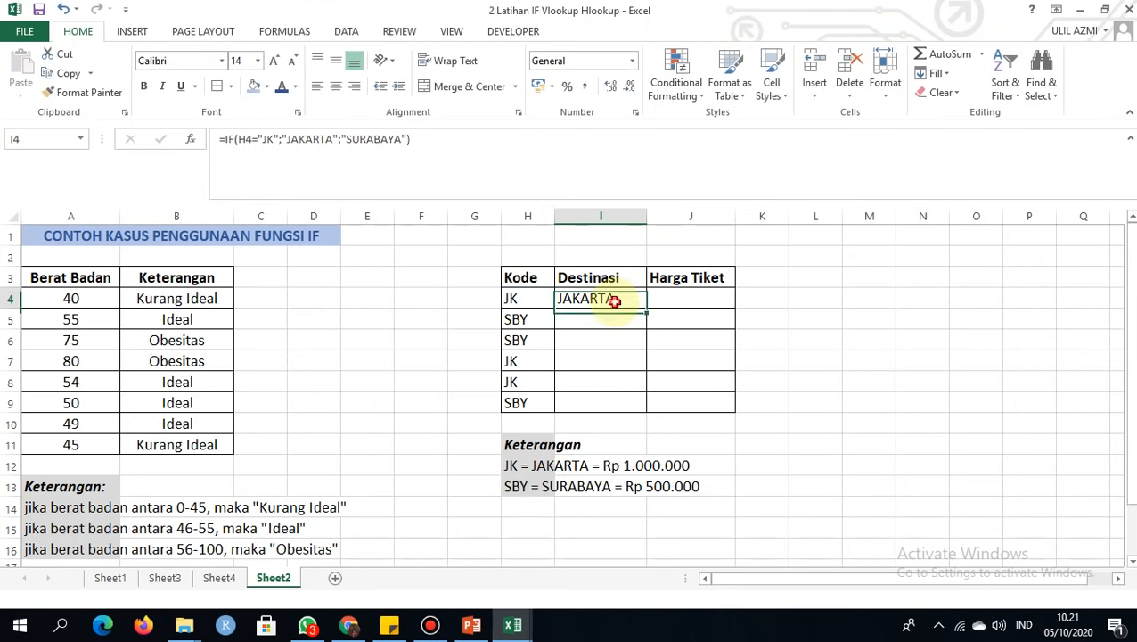
{"action": "left_click_drag", "start_coordinate": [648, 308], "coordinate": [649, 412]}
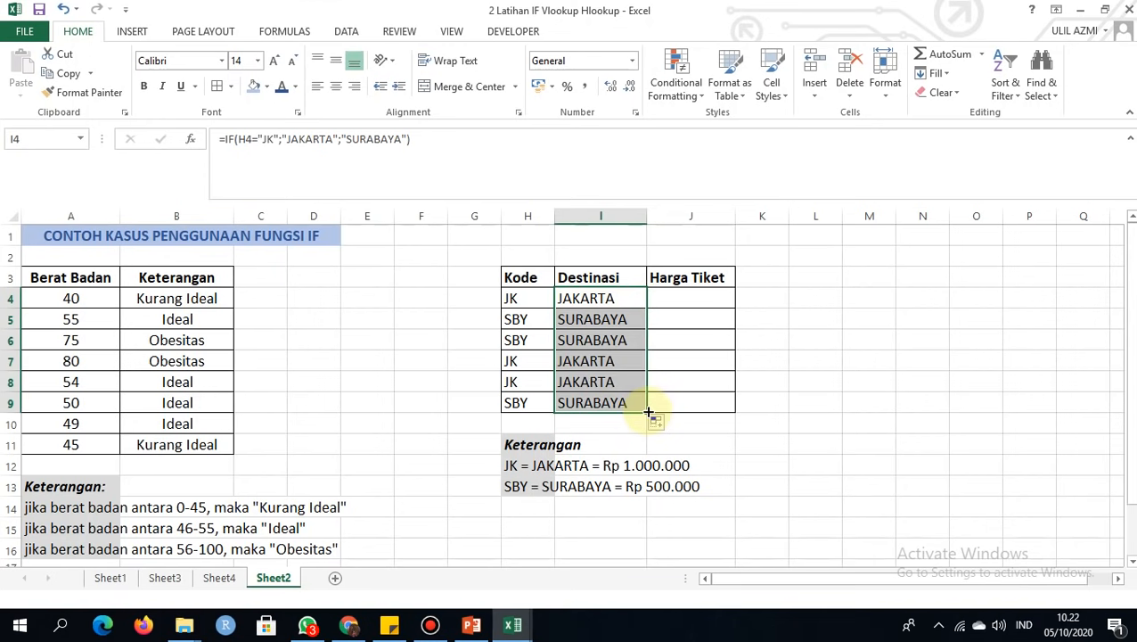
- Enter an IF formula in J4 under Harga Tiket that returns 100000 when H4="JK" and 500000 otherwise
{"action": "left_click", "coordinate": [703, 300]}
{"action": "type", "text": "="}
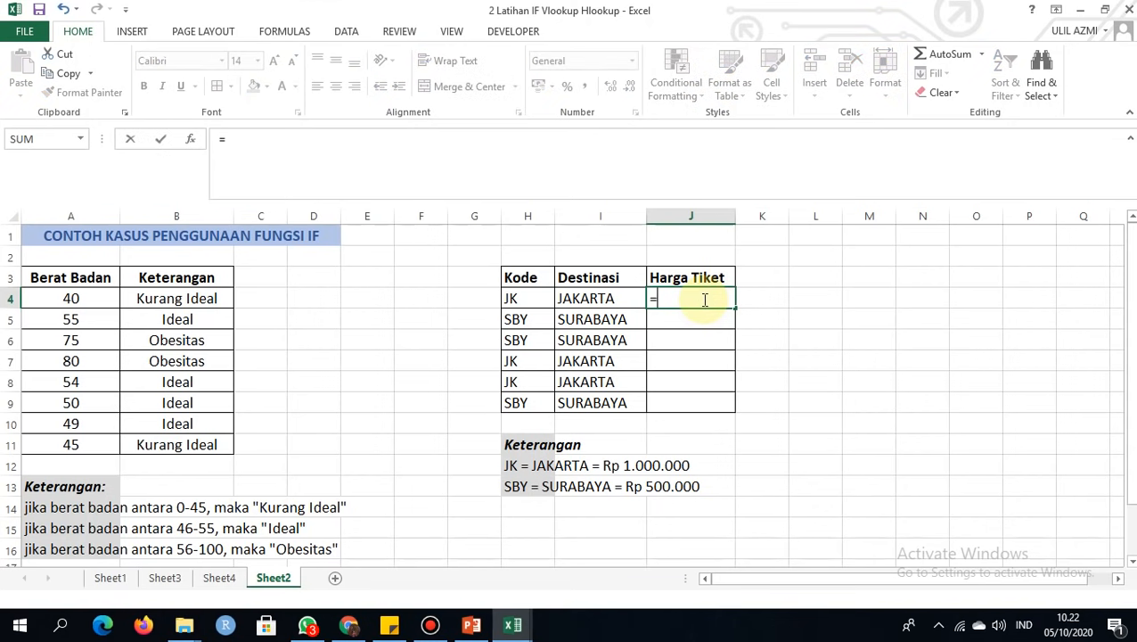
{"action": "type", "text": "IF("}
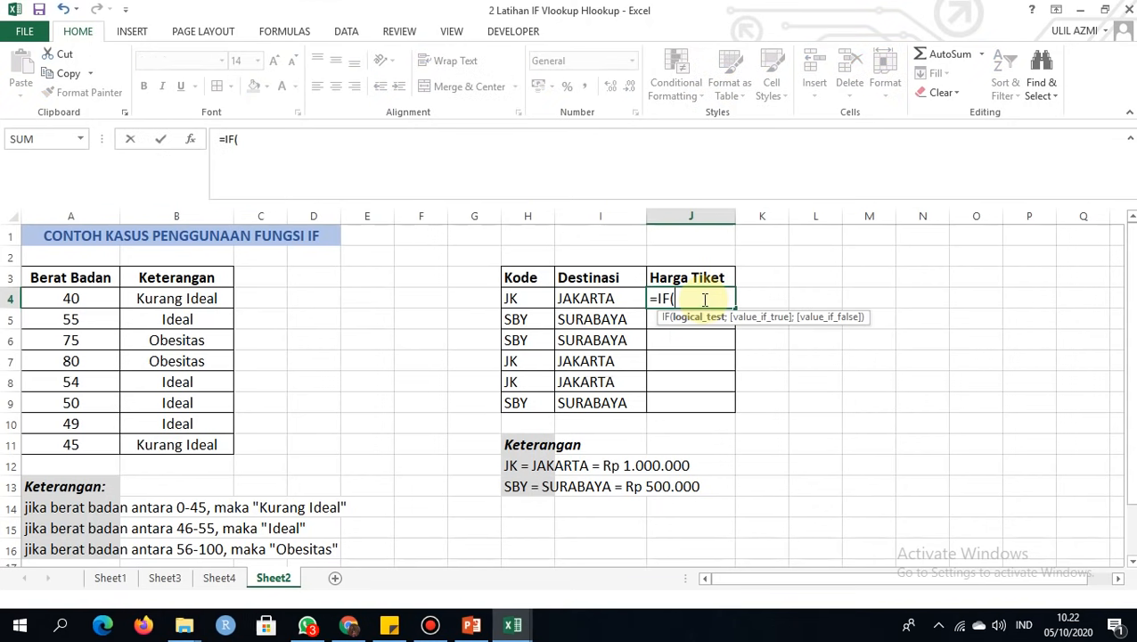
{"action": "left_click", "coordinate": [515, 299]}
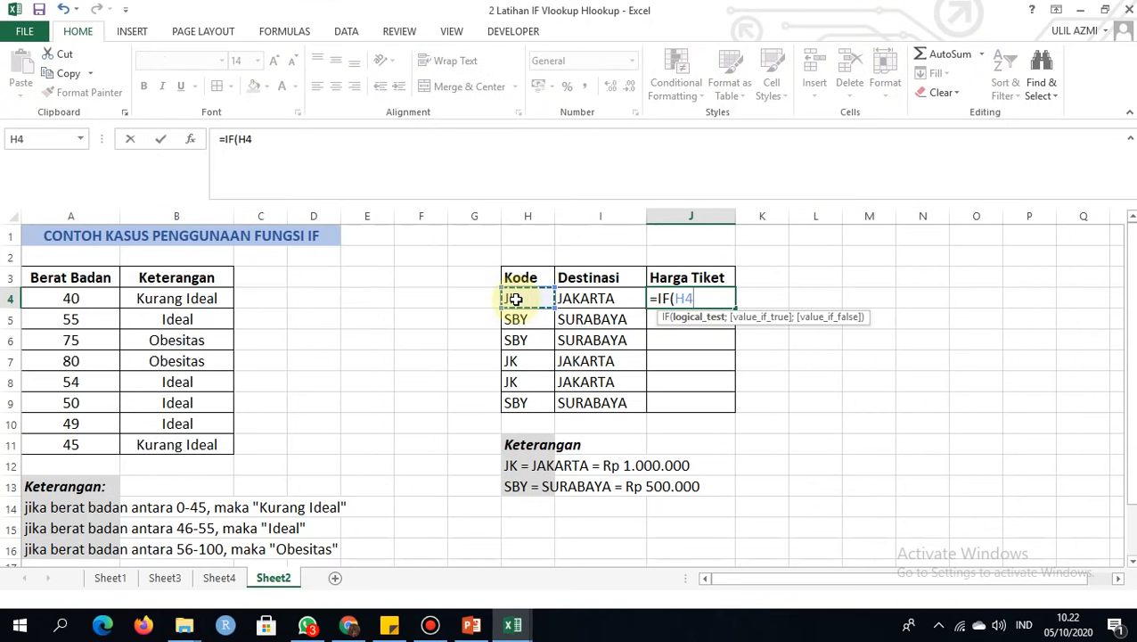
{"action": "type", "text": "=\"JK\""}
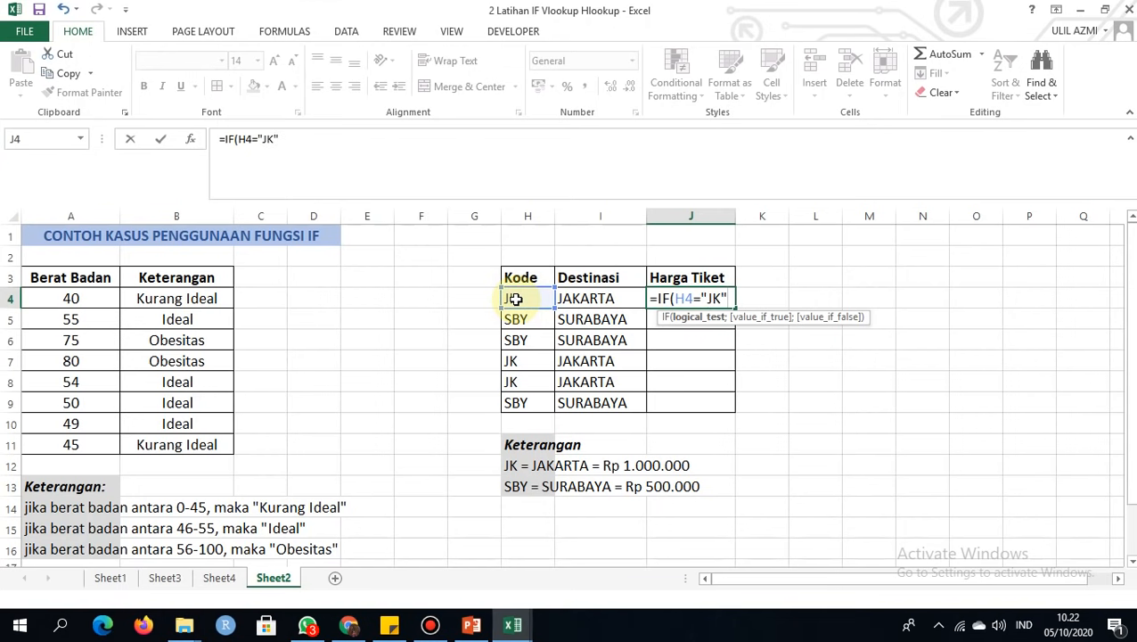
{"action": "type", "text": ";"}
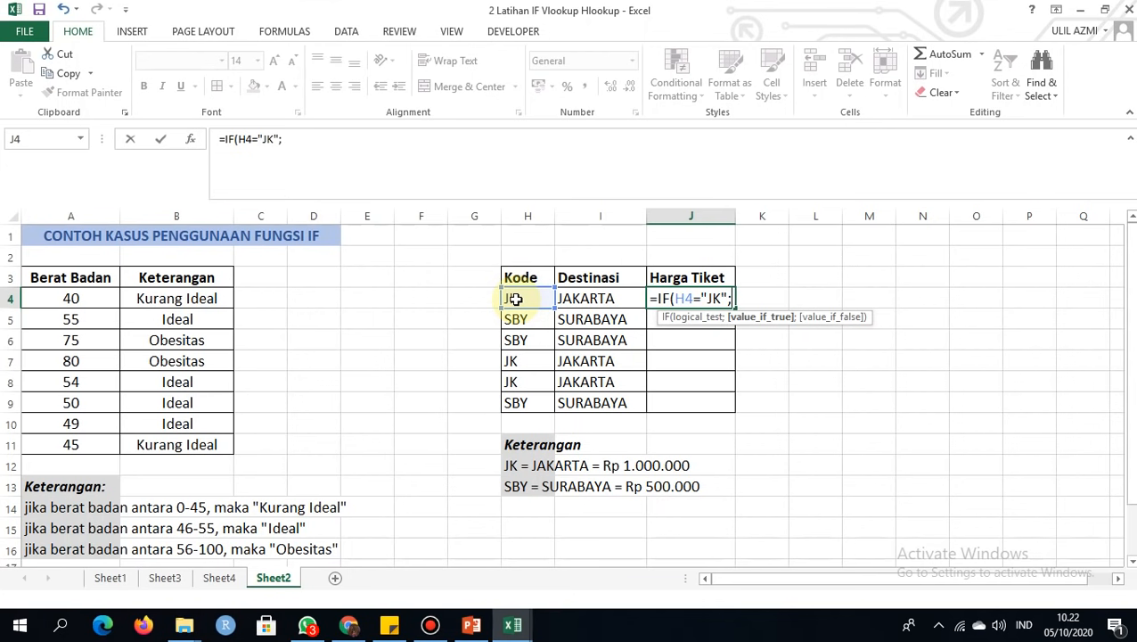
{"action": "type", "text": "100000"}
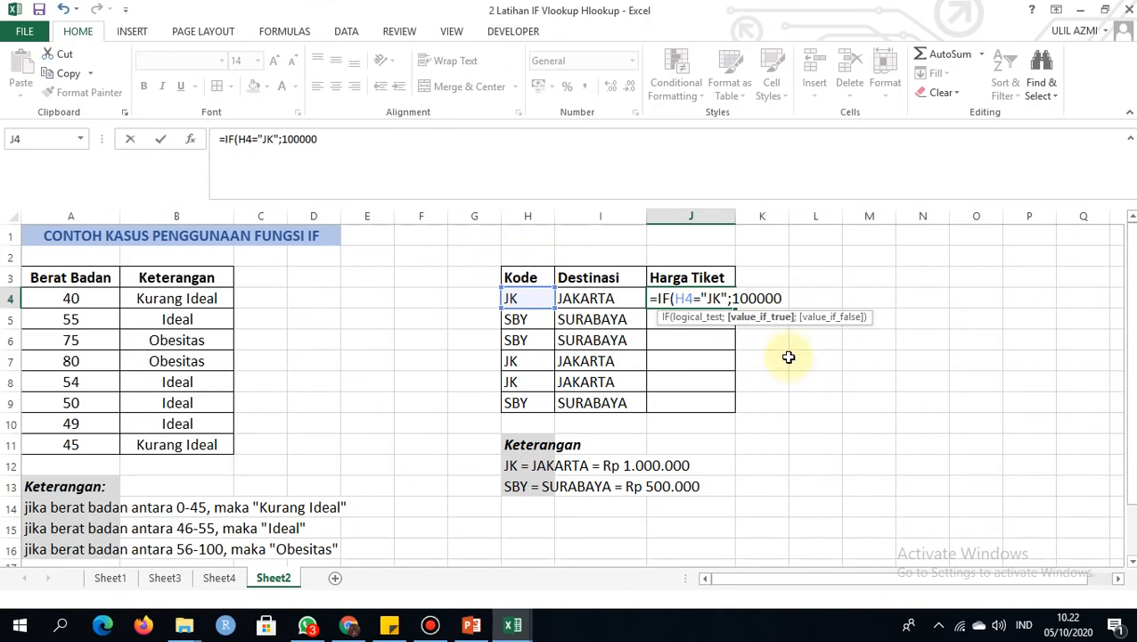
{"action": "type", "text": ";"}
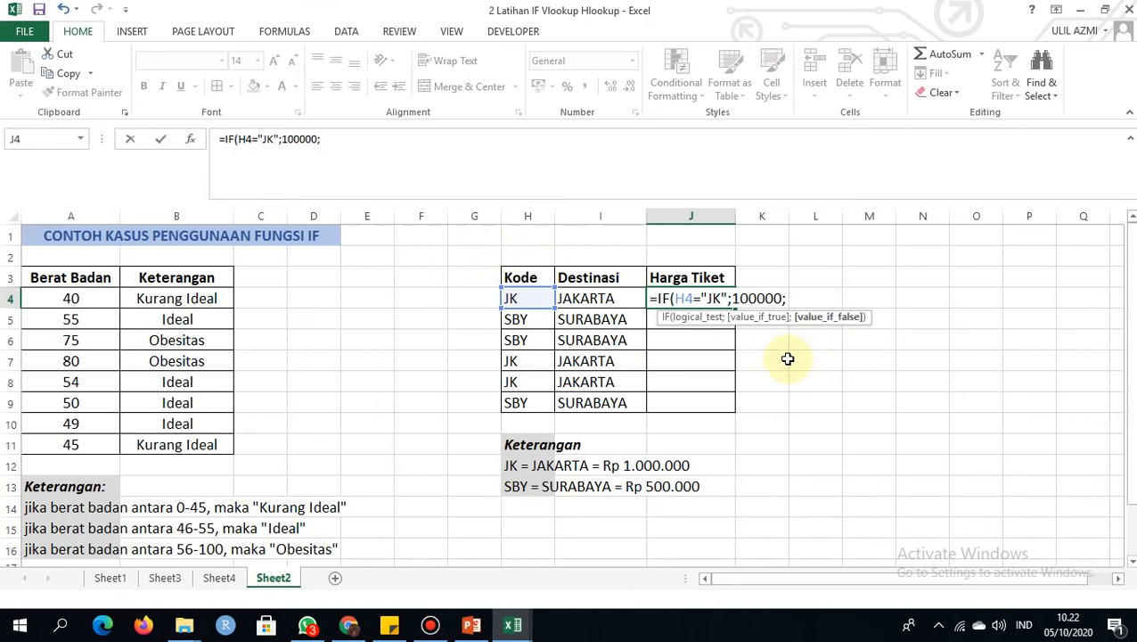
{"action": "type", "text": "500000)"}
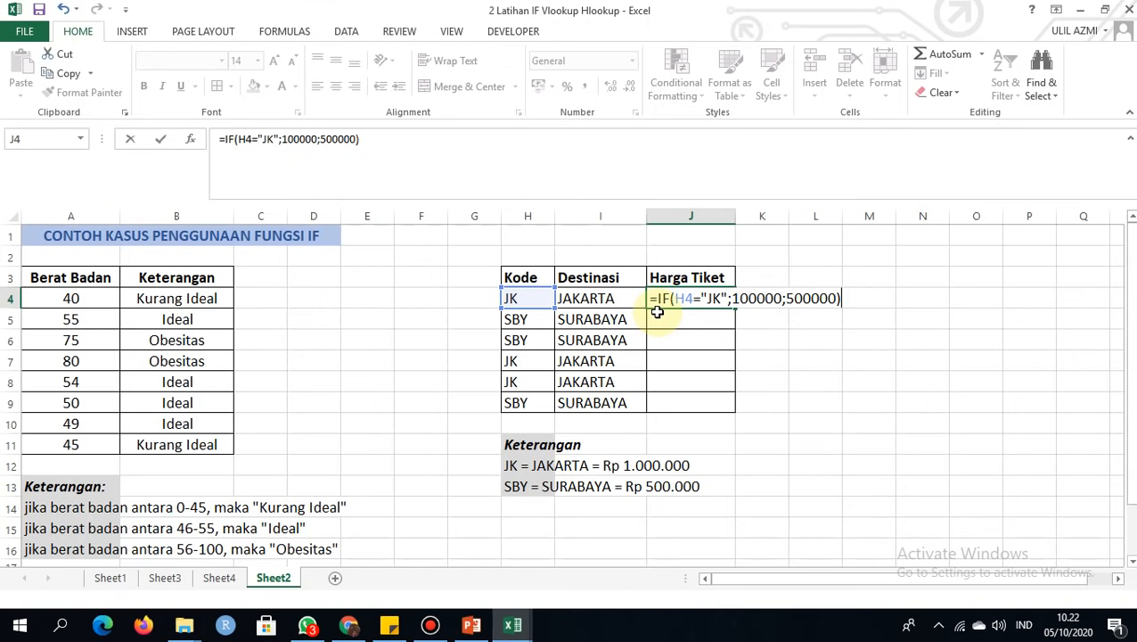
{"action": "key", "text": "Return"}
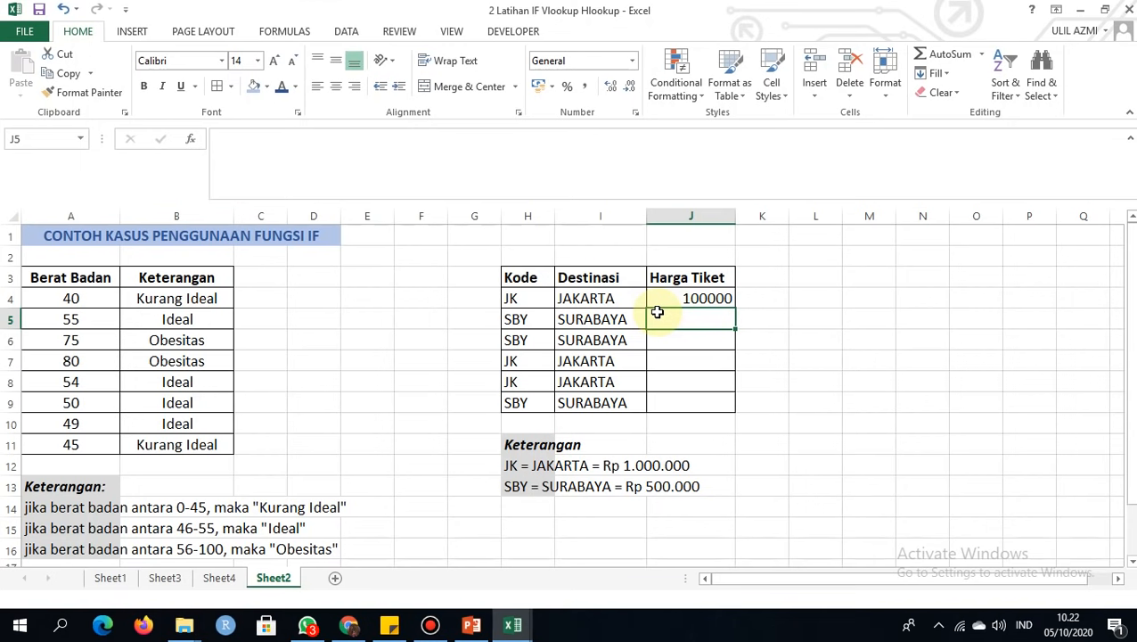
- Fill the J4 formula down through J9 and format the ticket prices with a thousands separator and no decimals
{"action": "left_click", "coordinate": [691, 296]}
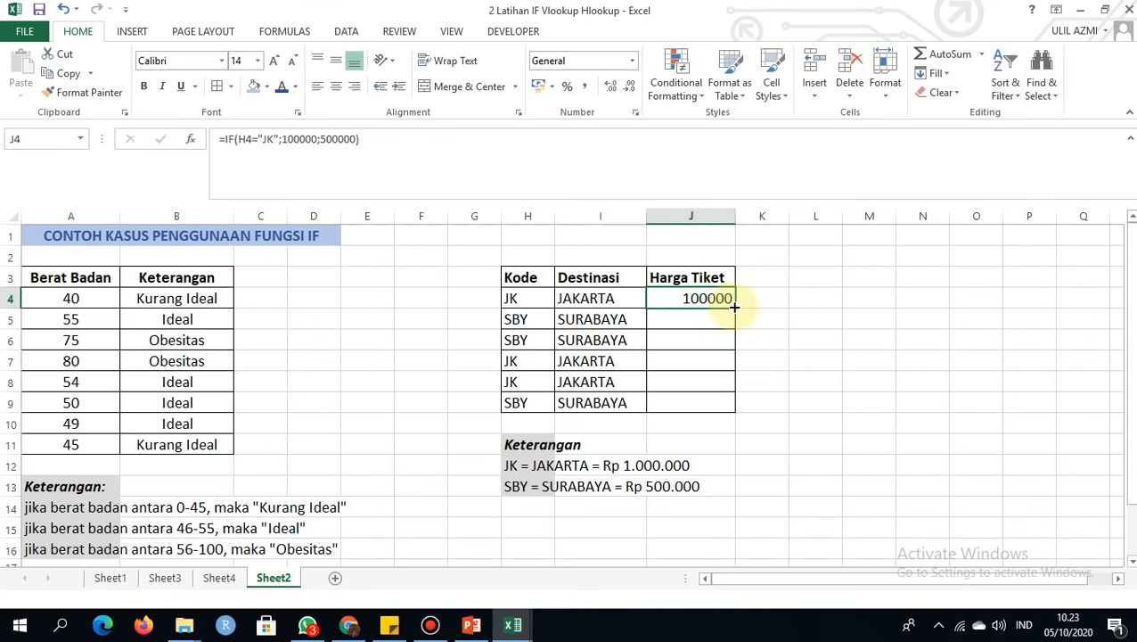
{"action": "left_click_drag", "start_coordinate": [735, 306], "coordinate": [747, 406]}
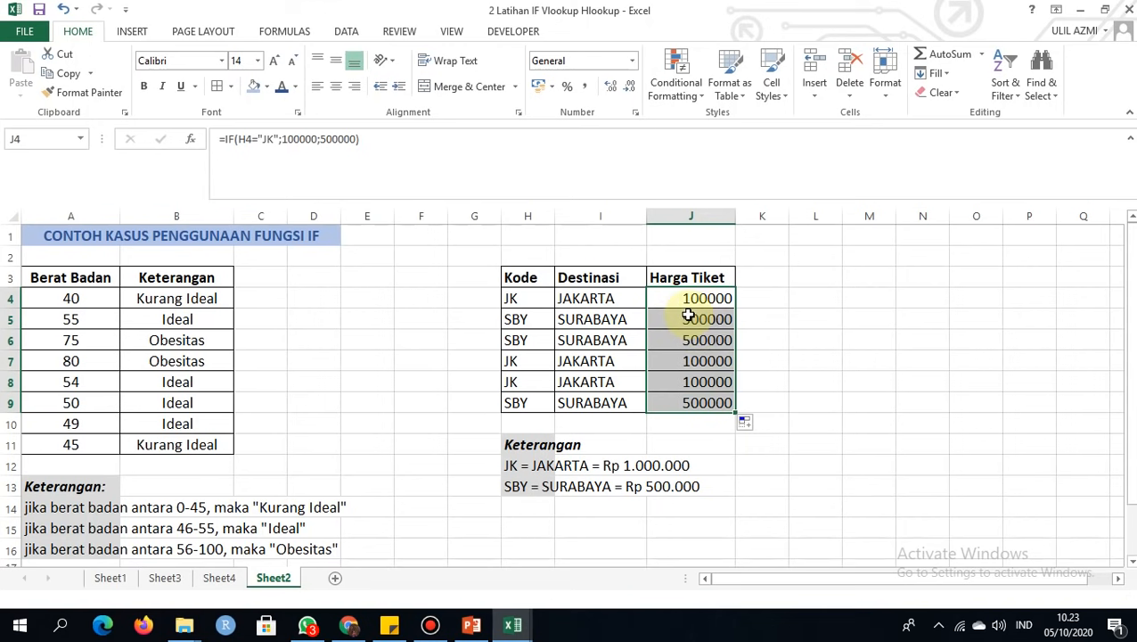
{"action": "left_click", "coordinate": [588, 87]}
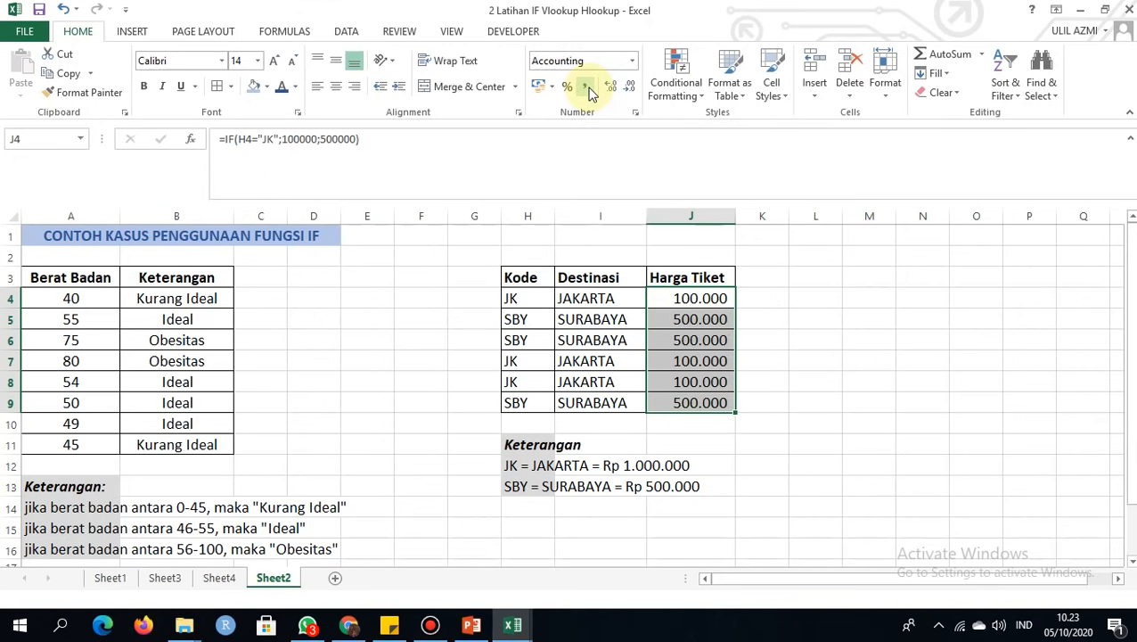
- Correct the value if true in the J4 formula to 1000000
{"action": "left_click", "coordinate": [677, 300]}
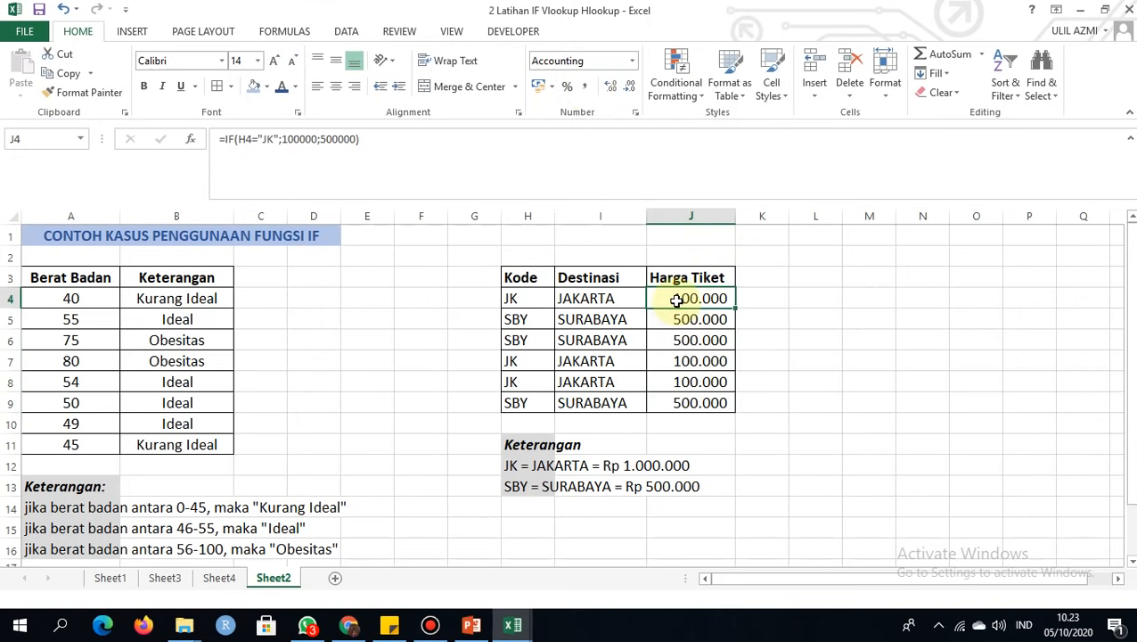
{"action": "left_click", "coordinate": [311, 139]}
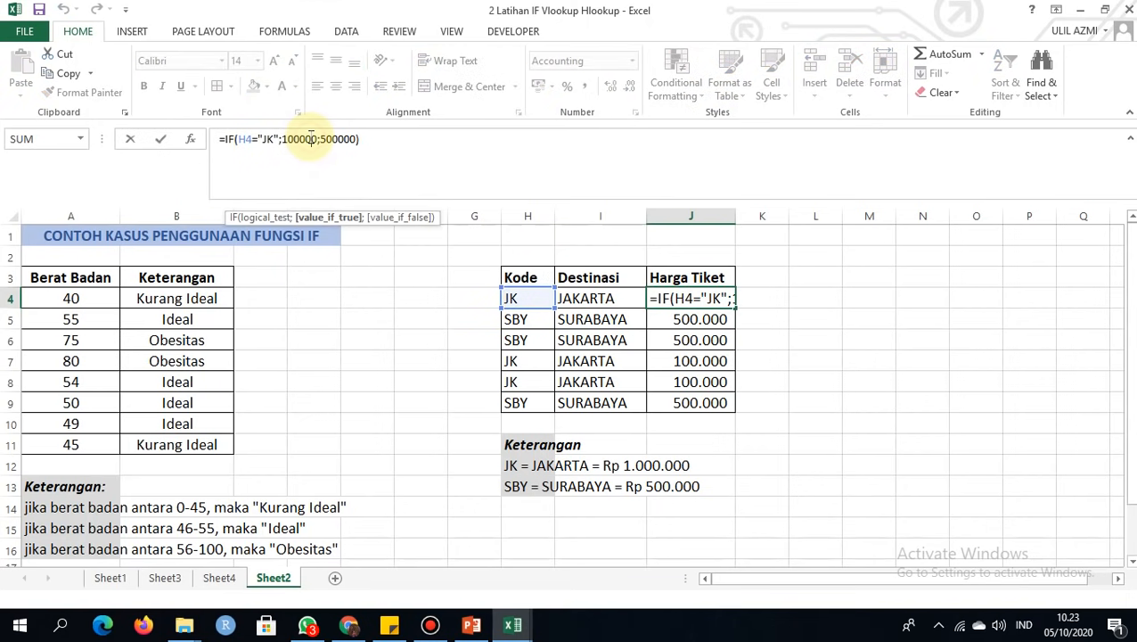
{"action": "type", "text": "0"}
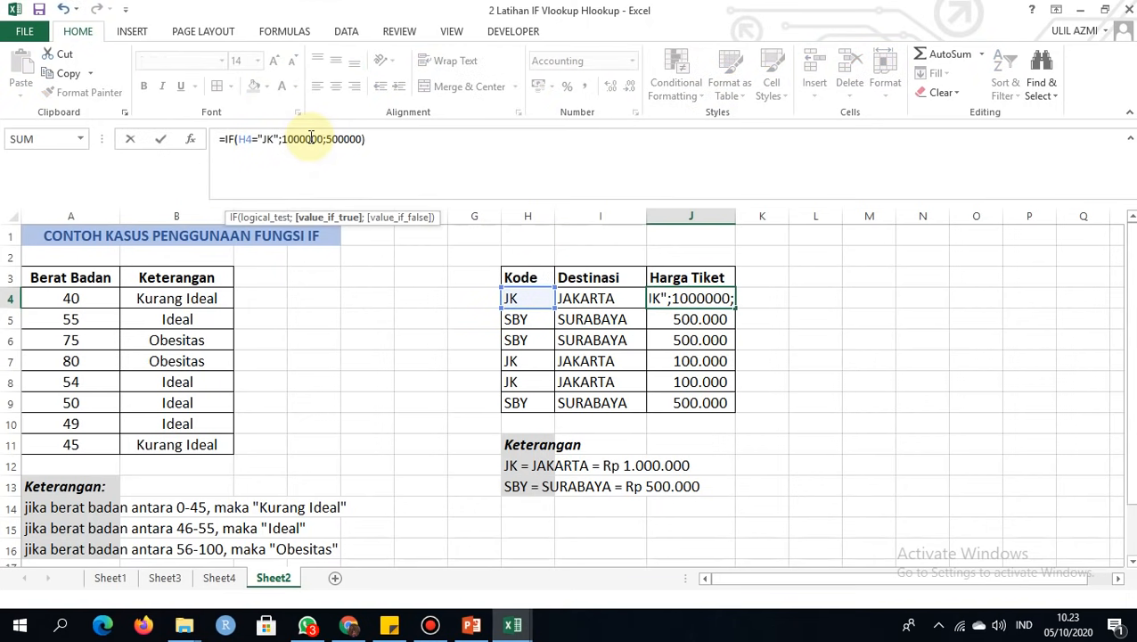
{"action": "key", "text": "Return"}
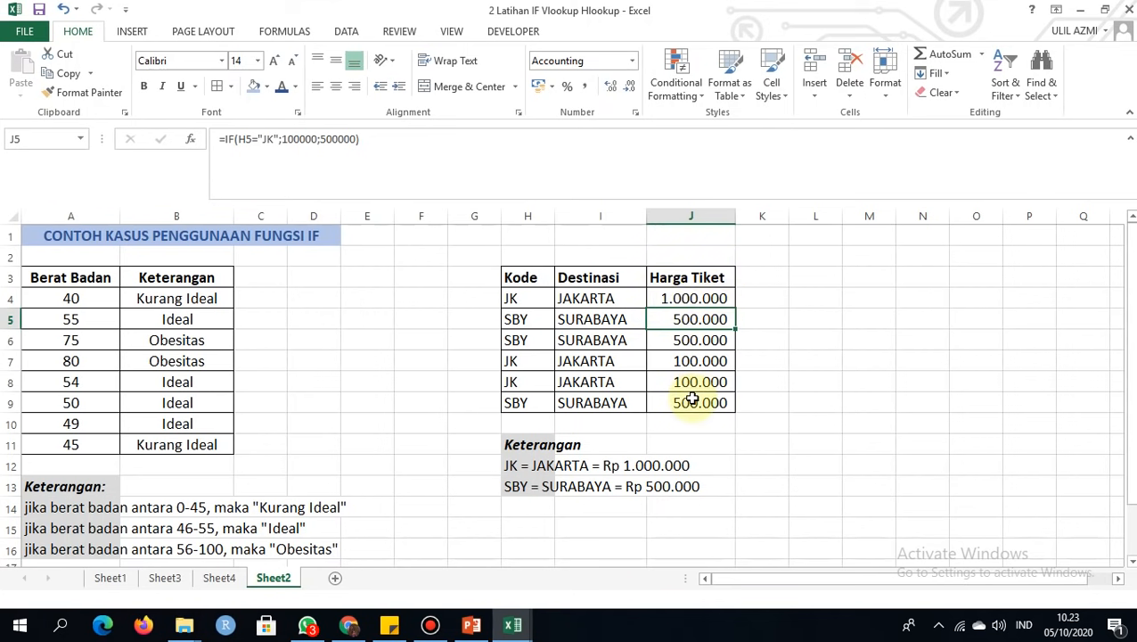
- Fill the corrected J4 formula down through J9 so every ticket price uses it
{"action": "left_click", "coordinate": [694, 299]}
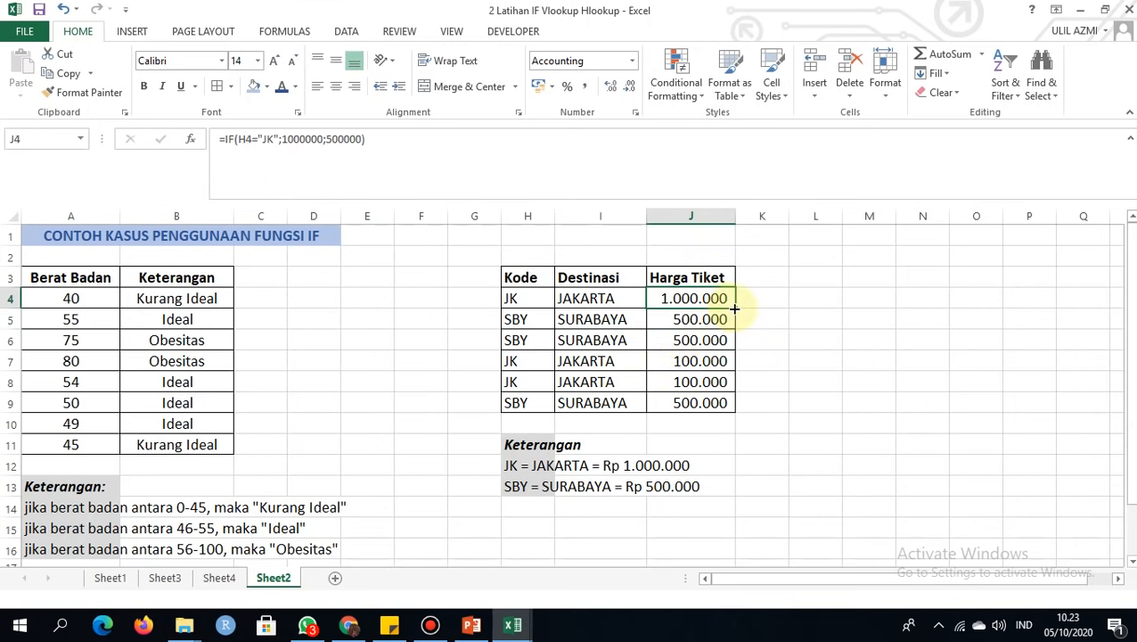
{"action": "double_click", "coordinate": [734, 308]}
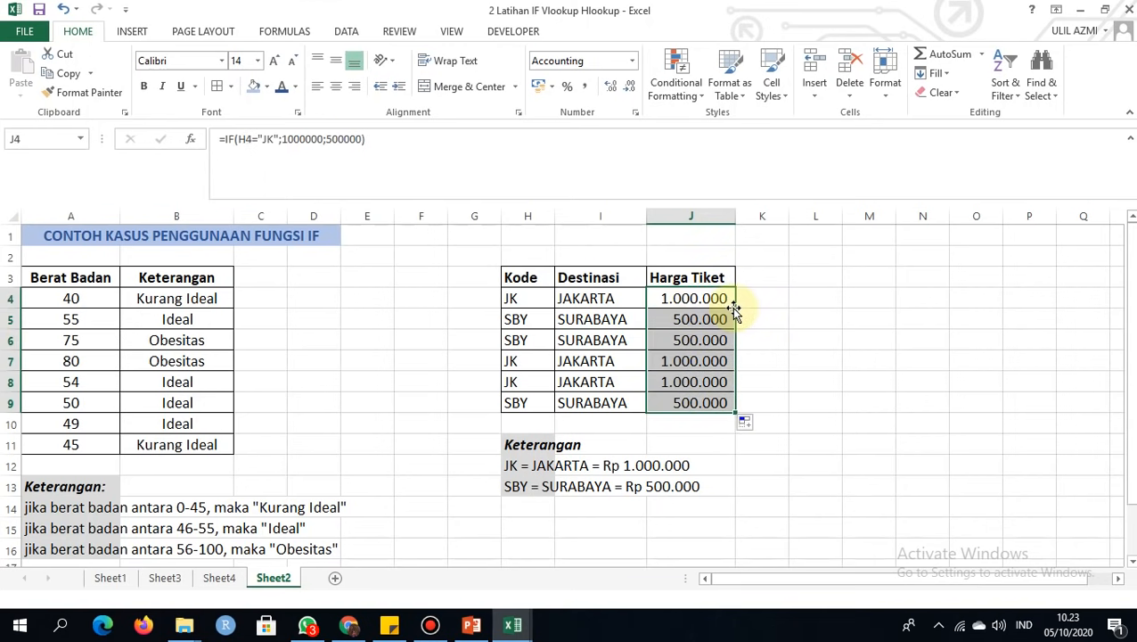
{"action": "left_click", "coordinate": [790, 398]}
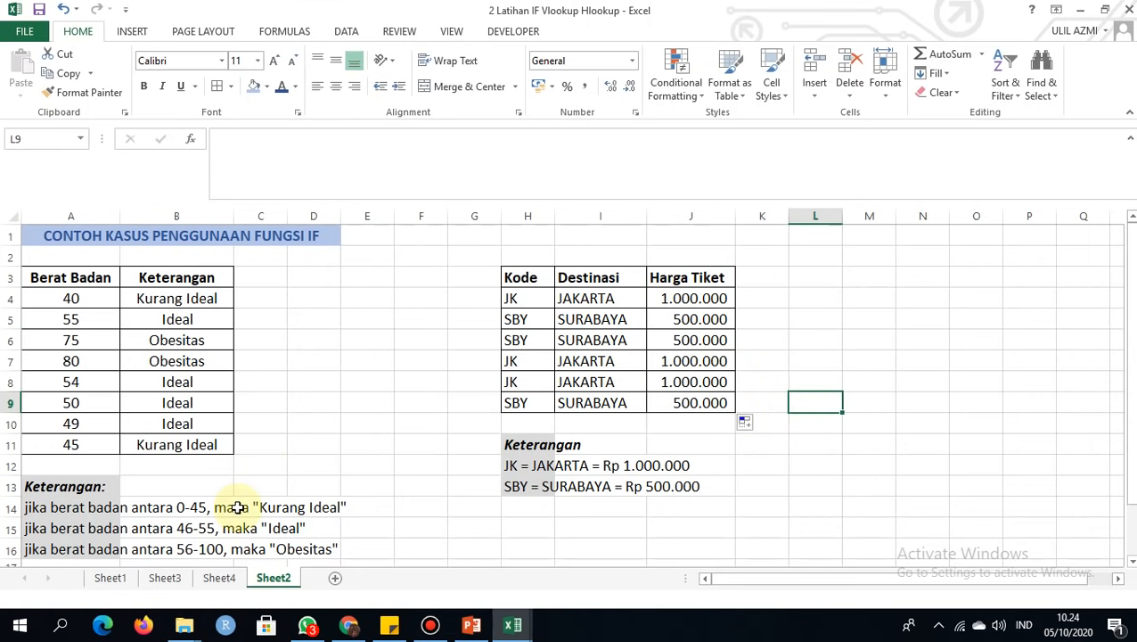
- Open Sheet1 and examine the Fungsi IF and IF Majemuk exercise tables, their Keterangan rules and the formula syntax notes
{"action": "left_click", "coordinate": [118, 577]}
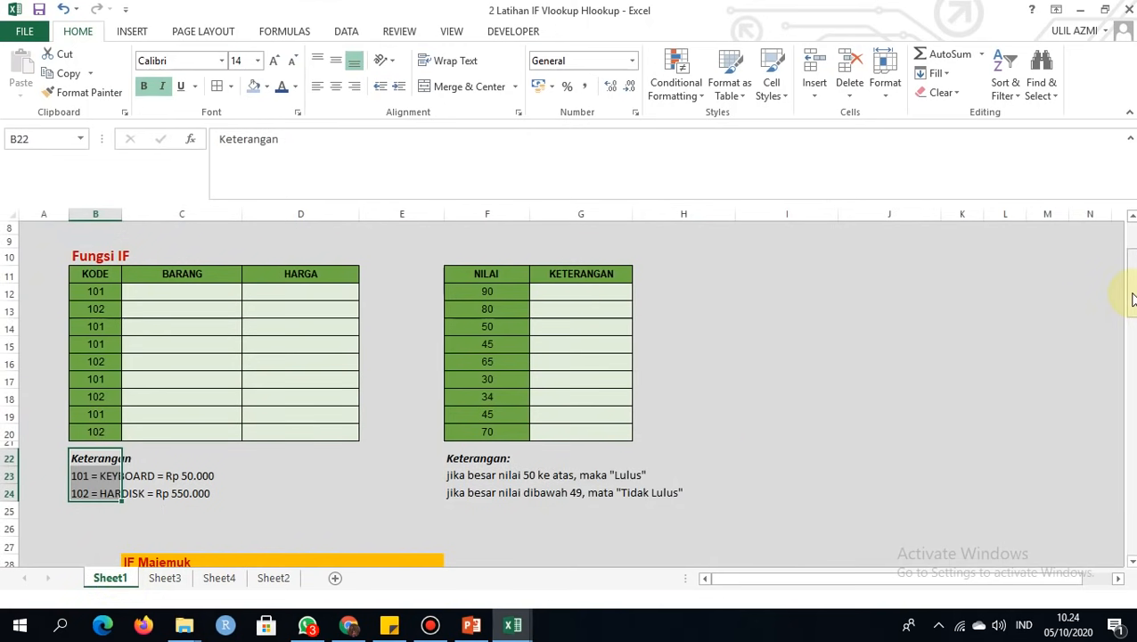
{"action": "left_click_drag", "start_coordinate": [1132, 299], "coordinate": [1130, 304]}
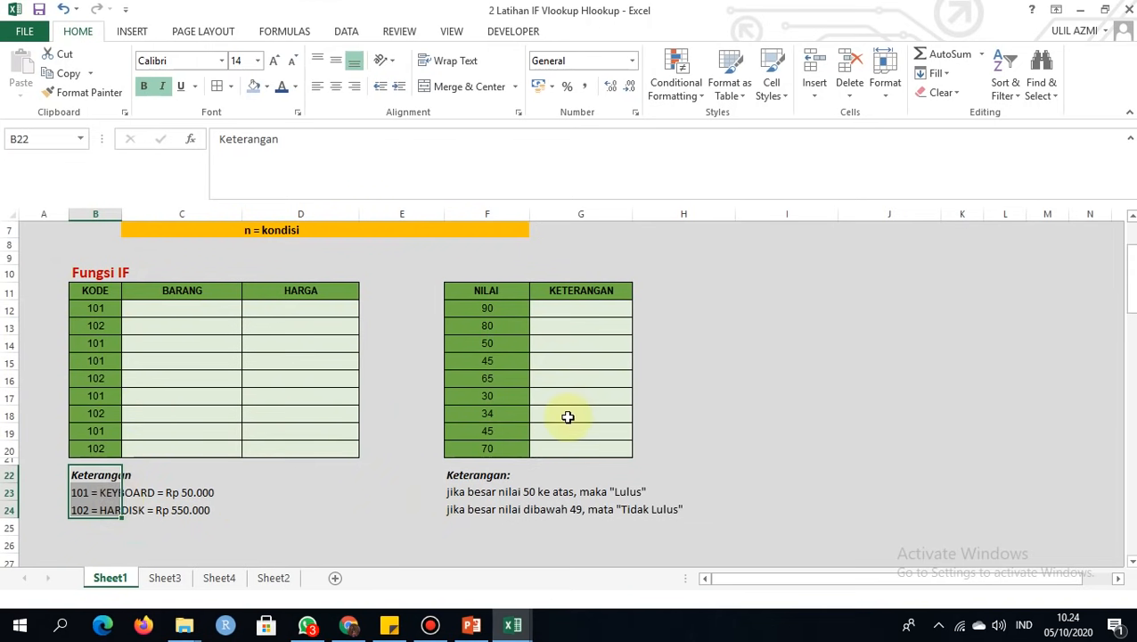
{"action": "left_click", "coordinate": [456, 491]}
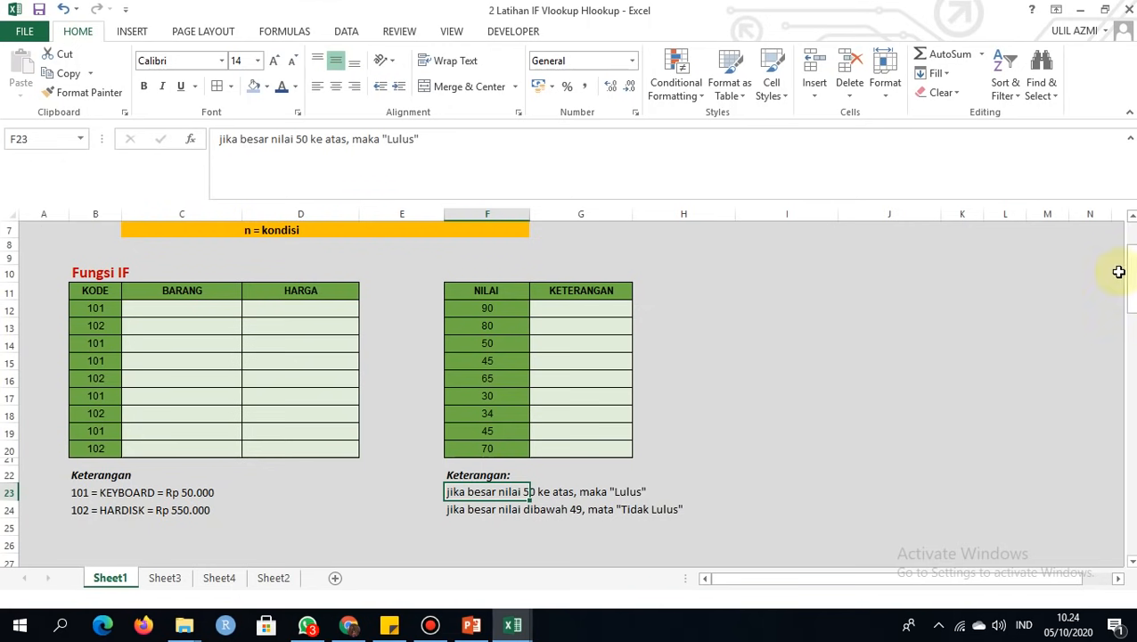
{"action": "left_click_drag", "start_coordinate": [1128, 268], "coordinate": [1129, 342]}
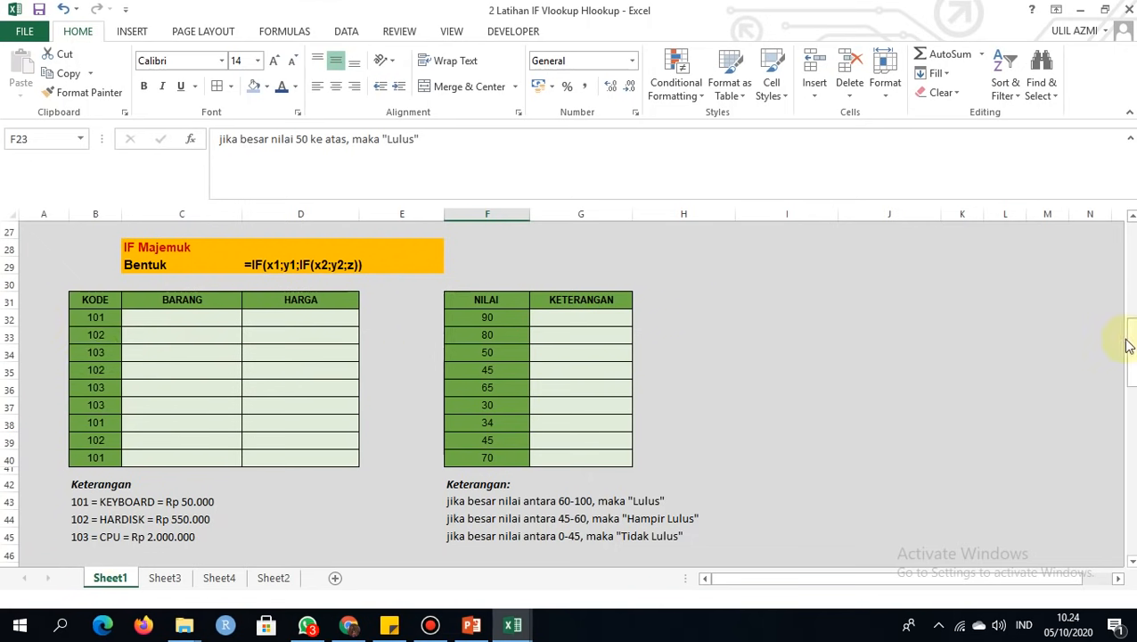
{"action": "left_click_drag", "start_coordinate": [1130, 349], "coordinate": [1129, 254]}
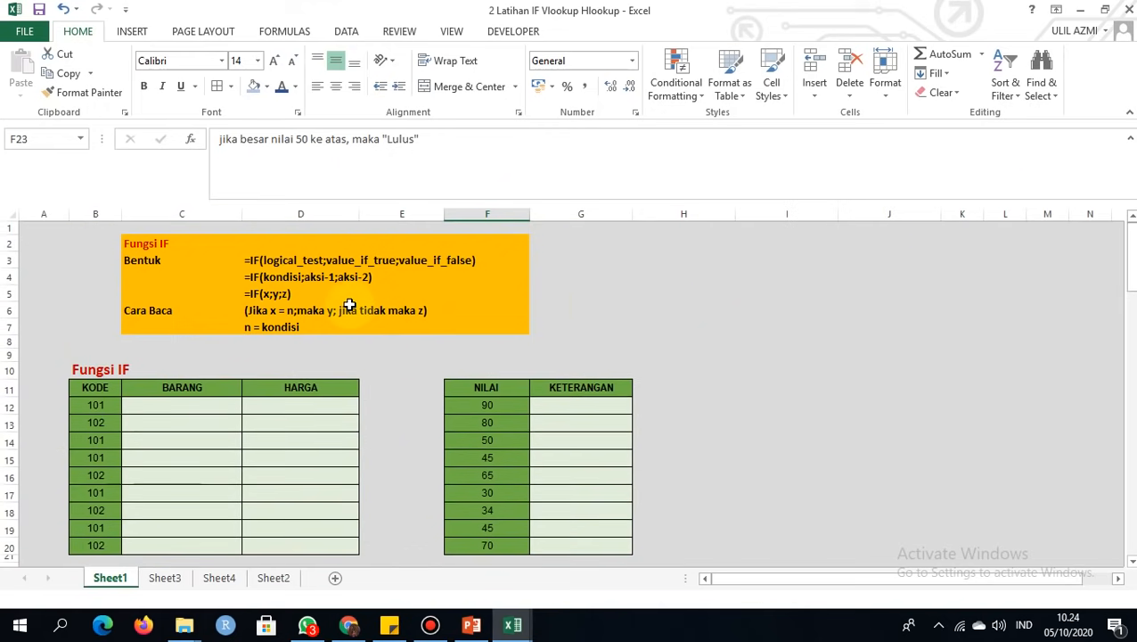